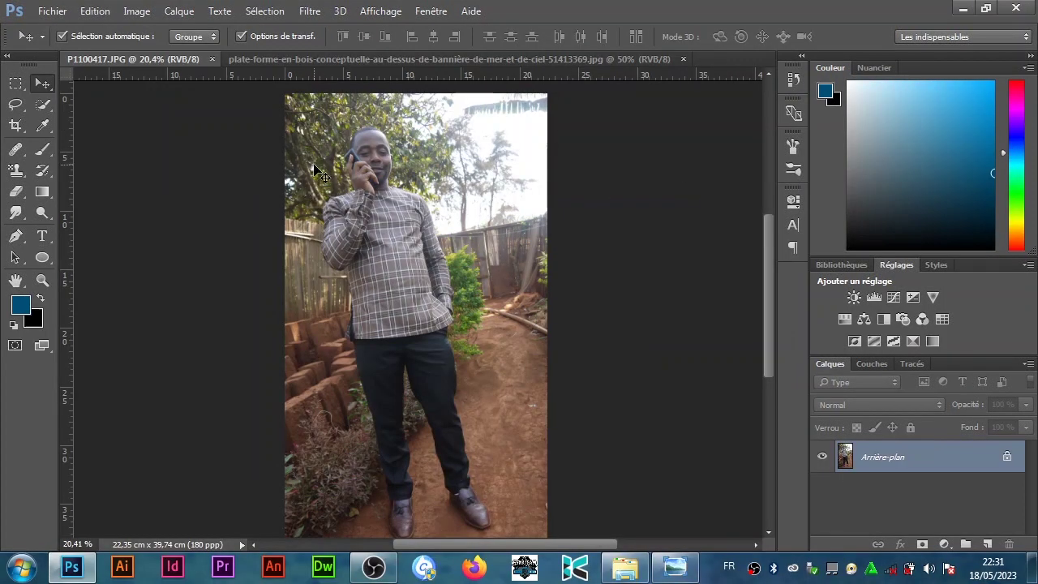
# Start a Pen tool outline at the right side of the man's head and curve it up to the top of his hair
pyautogui.scroll(5, 358, 128)
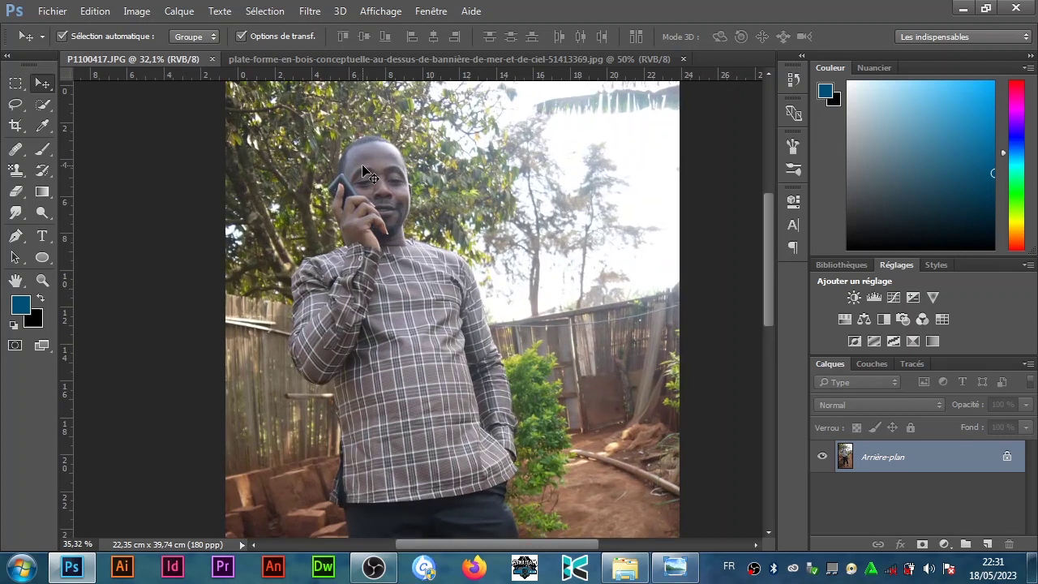
pyautogui.scroll(4, 406, 106)
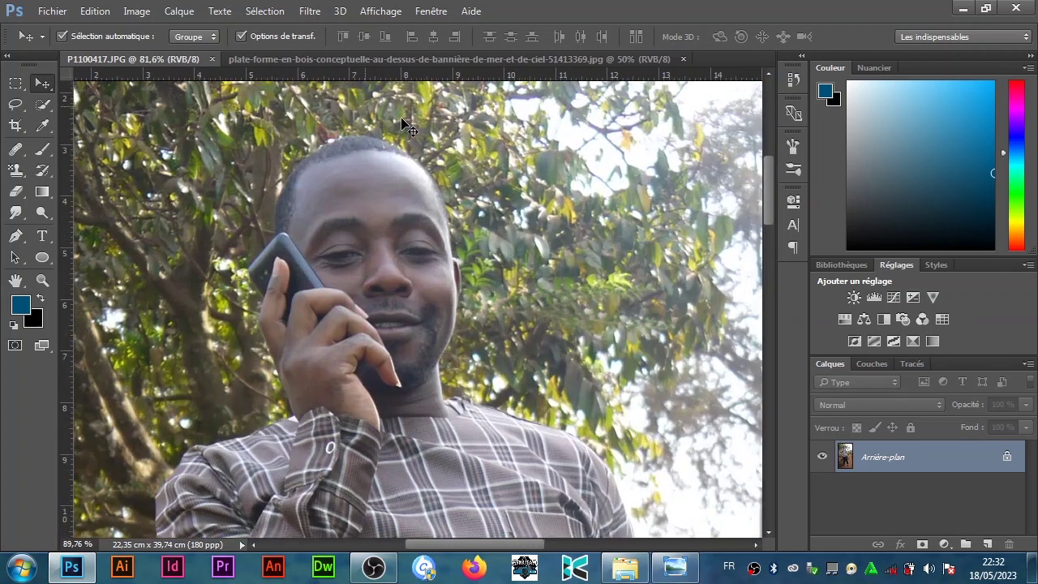
pyautogui.scroll(2, 366, 268)
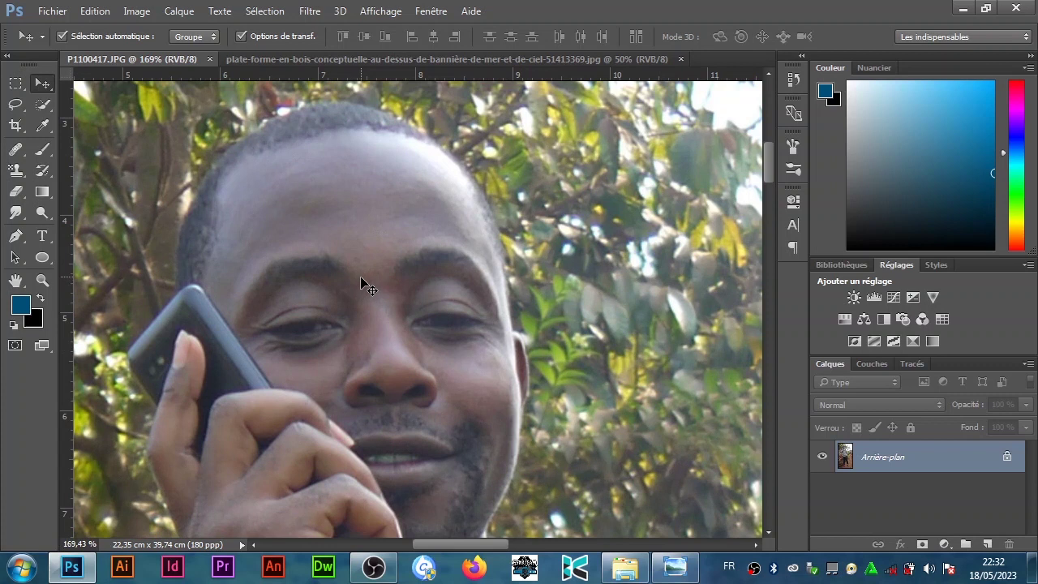
pyautogui.click(16, 236)
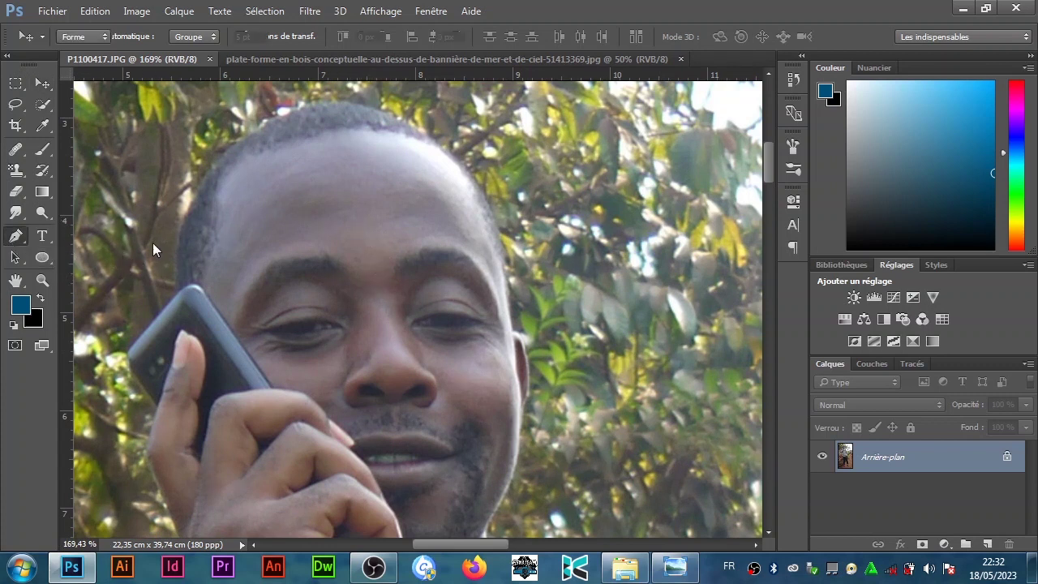
pyautogui.click(498, 242)
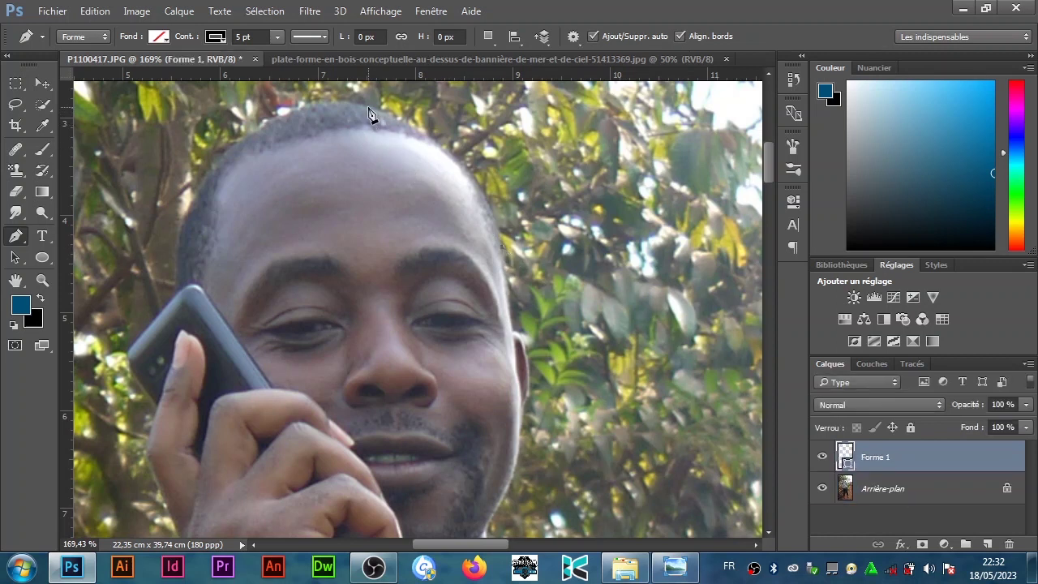
pyautogui.moveTo(360, 107)
pyautogui.mouseDown()
pyautogui.moveTo(299, 106)
pyautogui.moveTo(259, 79)
pyautogui.moveTo(254, 100)
pyautogui.moveTo(233, 111)
pyautogui.mouseUp()
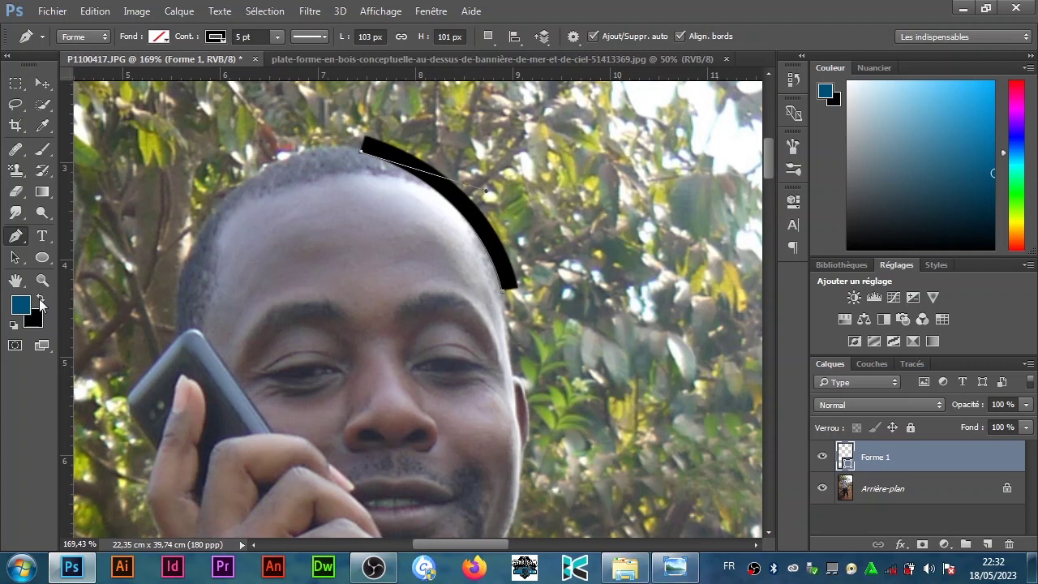
# Swap the foreground and background colours and set the pen shape's stroke to none
pyautogui.click(39, 302)
pyautogui.click(18, 310)
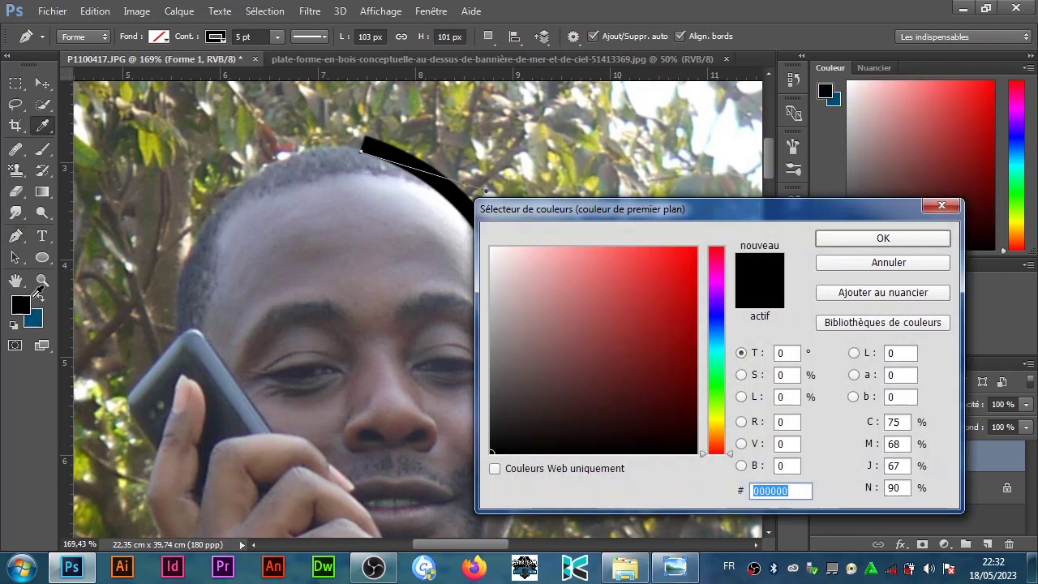
pyautogui.click(852, 262)
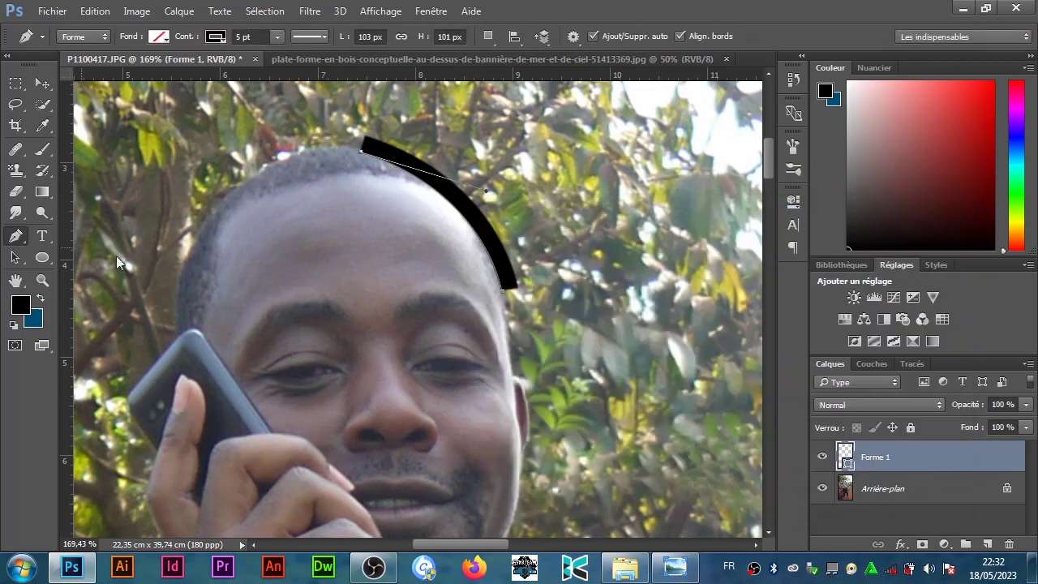
pyautogui.click(215, 38)
pyautogui.click(120, 71)
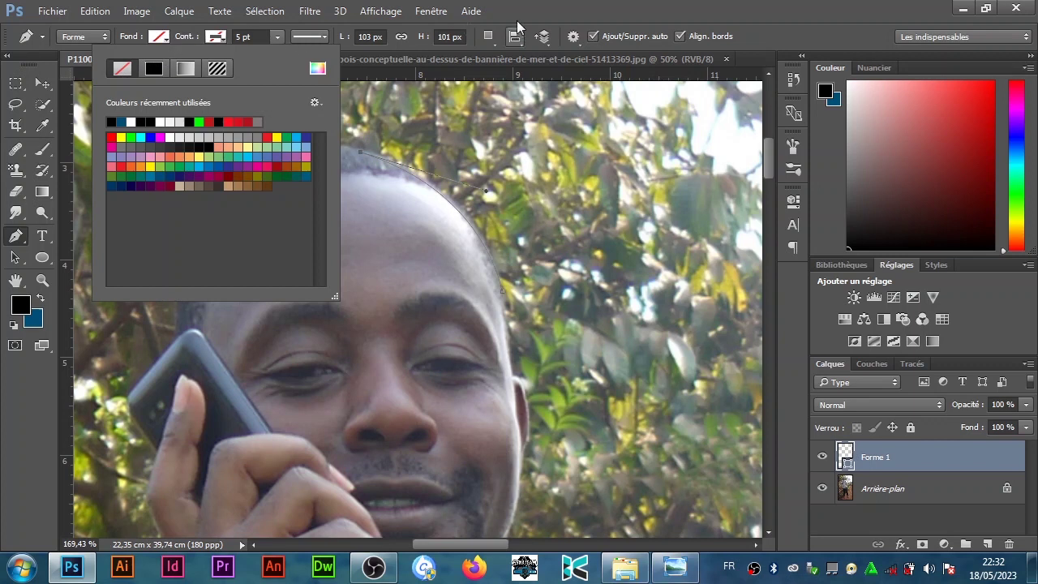
pyautogui.click(482, 38)
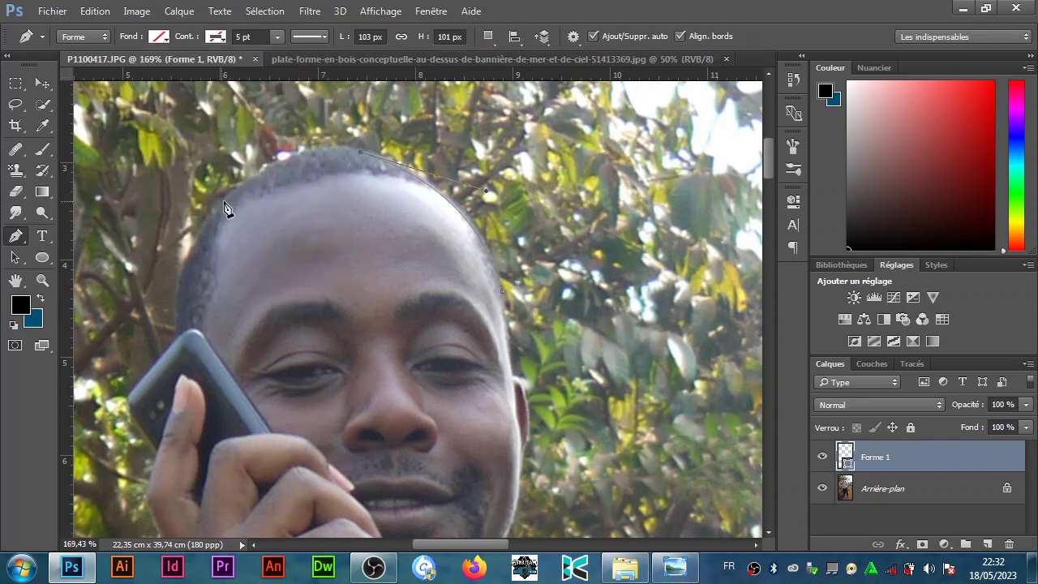
# Continue the outline over the hair and down the left side of the head to the phone, removing the outgoing curve handles
pyautogui.scroll(2, 226, 209)
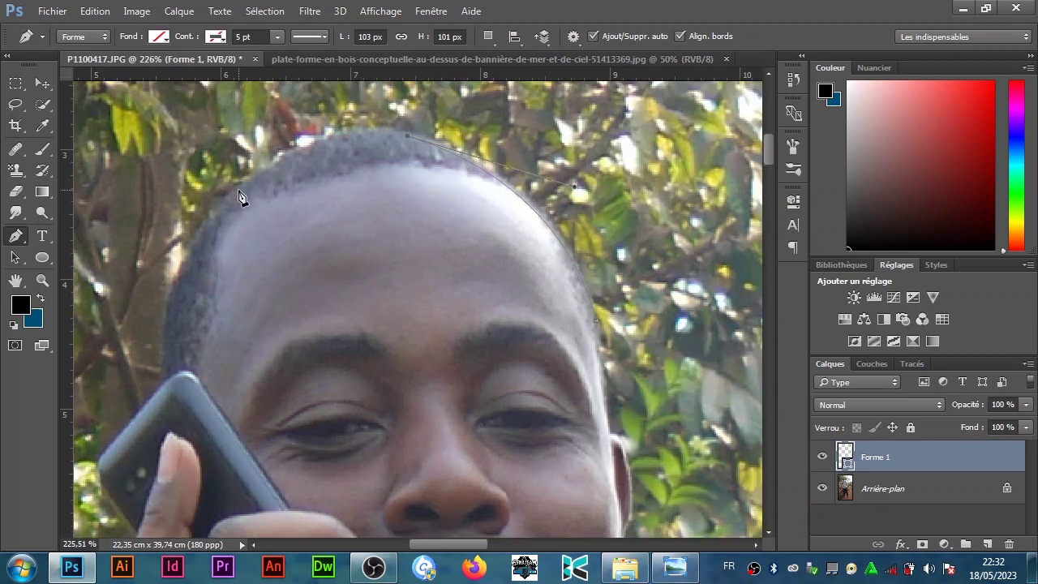
pyautogui.moveTo(239, 192); pyautogui.dragTo(227, 203)
pyautogui.press('alt')
pyautogui.moveTo(186, 252); pyautogui.dragTo(161, 266)
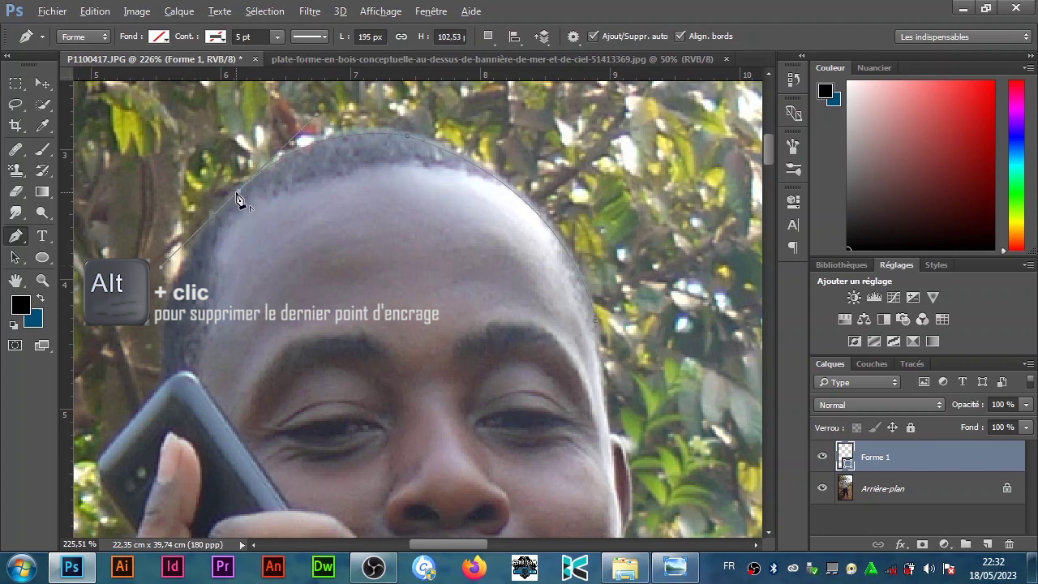
pyautogui.moveTo(166, 355); pyautogui.dragTo(175, 441)
pyautogui.keyDown('alt'); pyautogui.click(166, 357); pyautogui.keyUp('alt')
# Trace the phone's outer edge around its lower corner to the raised index finger
pyautogui.scroll(-4, 342, 450)
pyautogui.scroll(2, 342, 451)
pyautogui.scroll(-4, 342, 451)
pyautogui.scroll(6, 276, 369)
pyautogui.click(254, 376)
pyautogui.click(294, 449)
# Trace the outer edge of the raised hand from the finger down to the shirt at the wrist
pyautogui.scroll(-1, 371, 407)
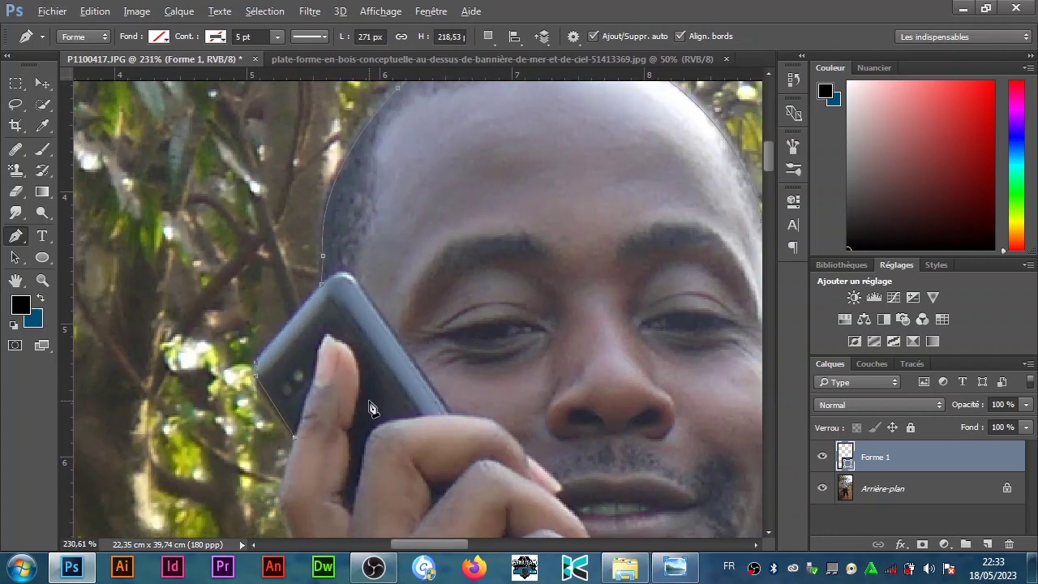
pyautogui.scroll(-6, 372, 408)
pyautogui.click(284, 262)
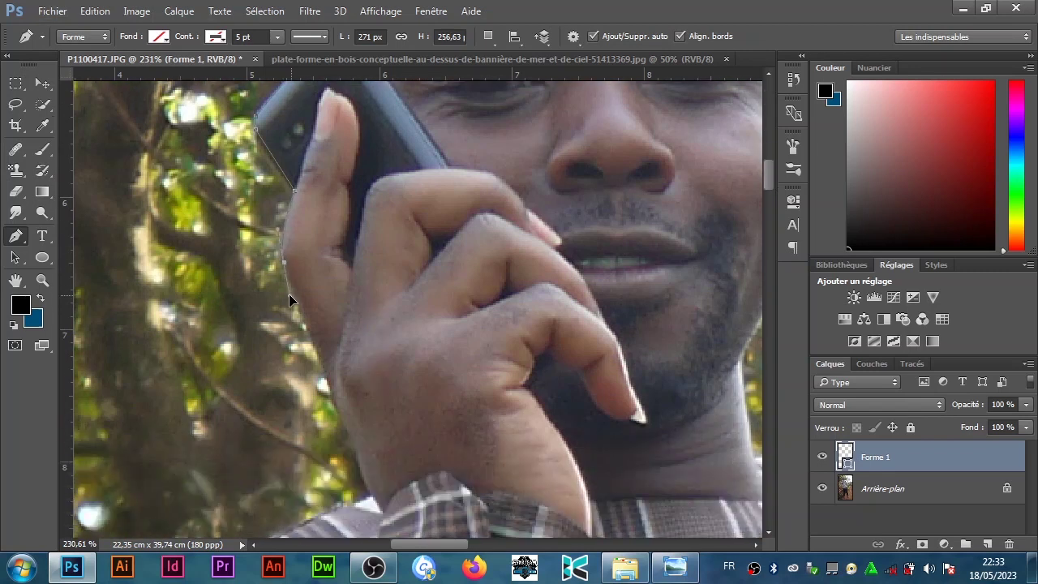
pyautogui.click(329, 393)
pyautogui.click(369, 495)
# Outline the shirt shoulder from the wrist out to the top of the bent arm's sleeve
pyautogui.scroll(-6, 767, 201)
pyautogui.click(241, 318)
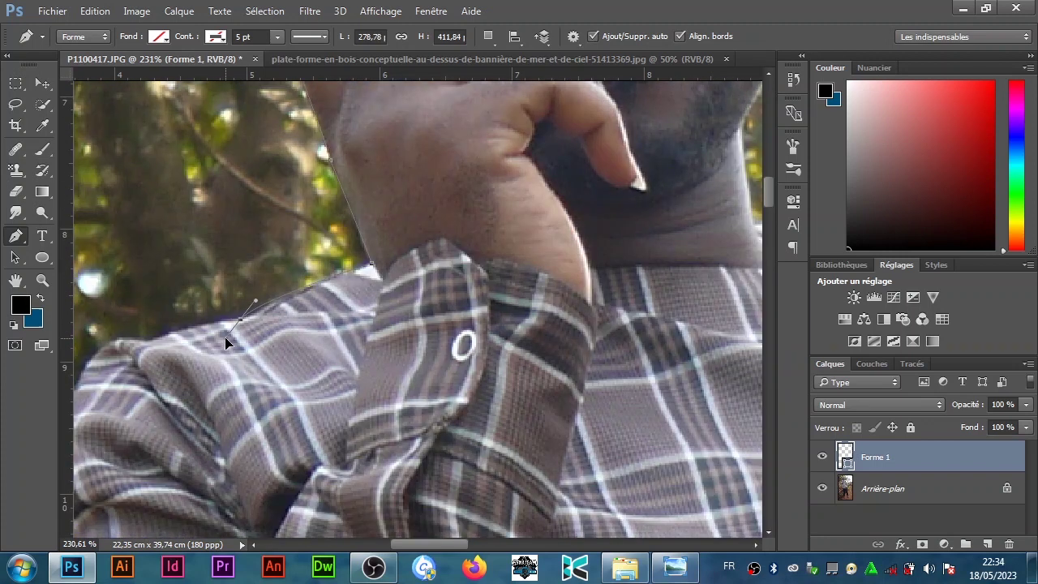
pyautogui.hscroll(-4, 285, 357)
pyautogui.click(268, 352)
pyautogui.click(198, 452)
# Follow the outer edge of the bent arm's sleeve down to the folds above the elbow
pyautogui.scroll(-7, 398, 424)
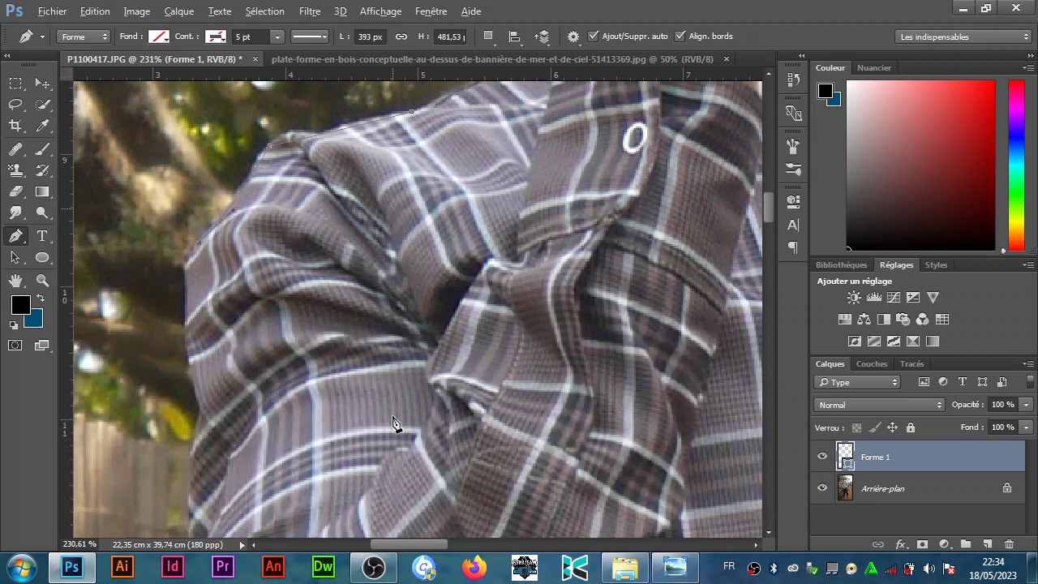
pyautogui.click(206, 347)
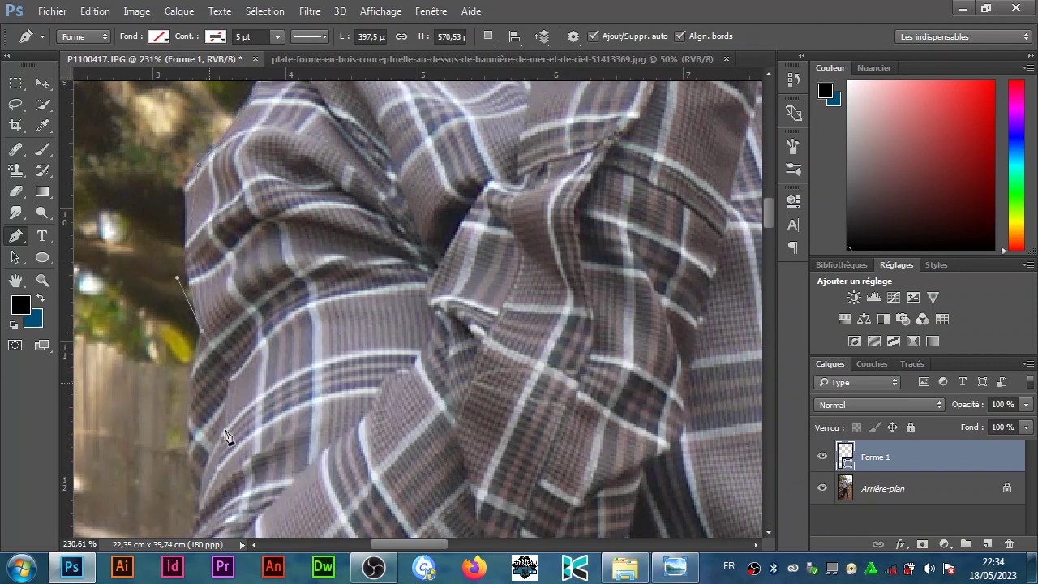
pyautogui.scroll(-2, 226, 382)
pyautogui.scroll(-2, 430, 198)
pyautogui.scroll(3, 429, 198)
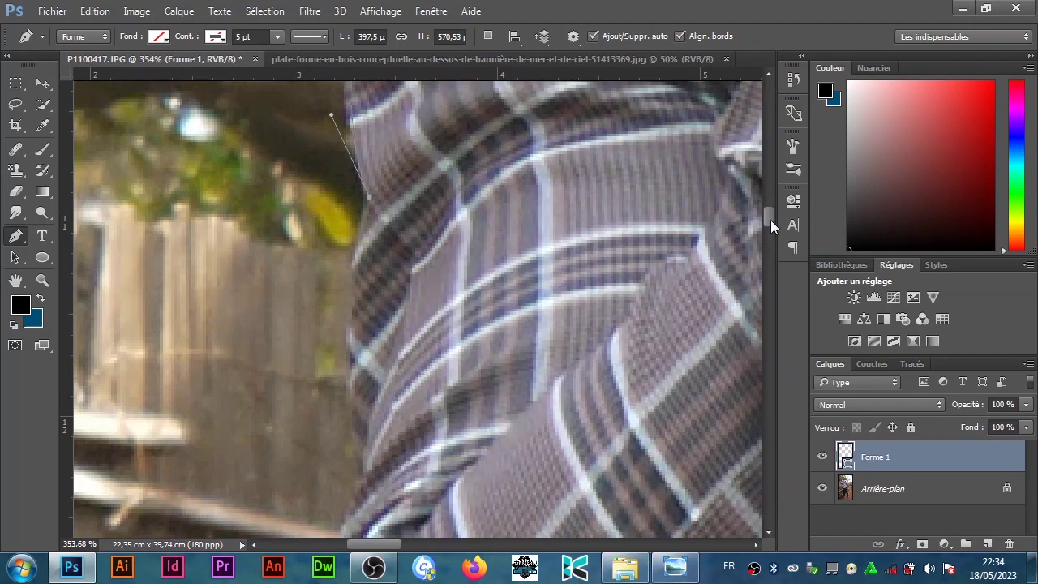
pyautogui.scroll(-1, 394, 398)
pyautogui.moveTo(365, 418); pyautogui.dragTo(386, 471)
pyautogui.moveTo(767, 224); pyautogui.dragTo(766, 239)
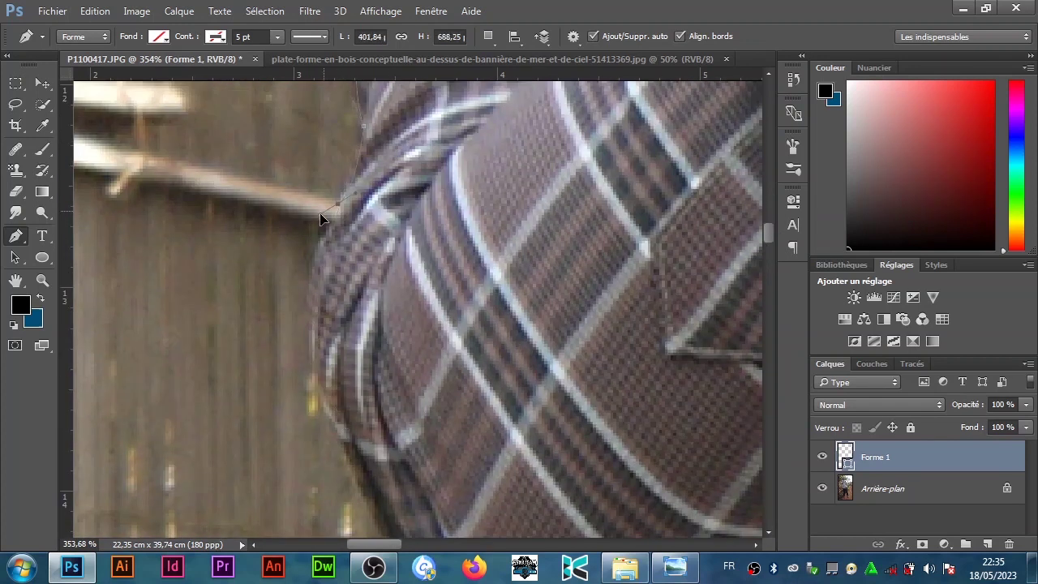
# Trace the sleeve around the elbow and along its underside towards the torso
pyautogui.moveTo(345, 442); pyautogui.dragTo(412, 513)
pyautogui.moveTo(768, 235); pyautogui.dragTo(765, 247)
pyautogui.moveTo(406, 334); pyautogui.dragTo(413, 363)
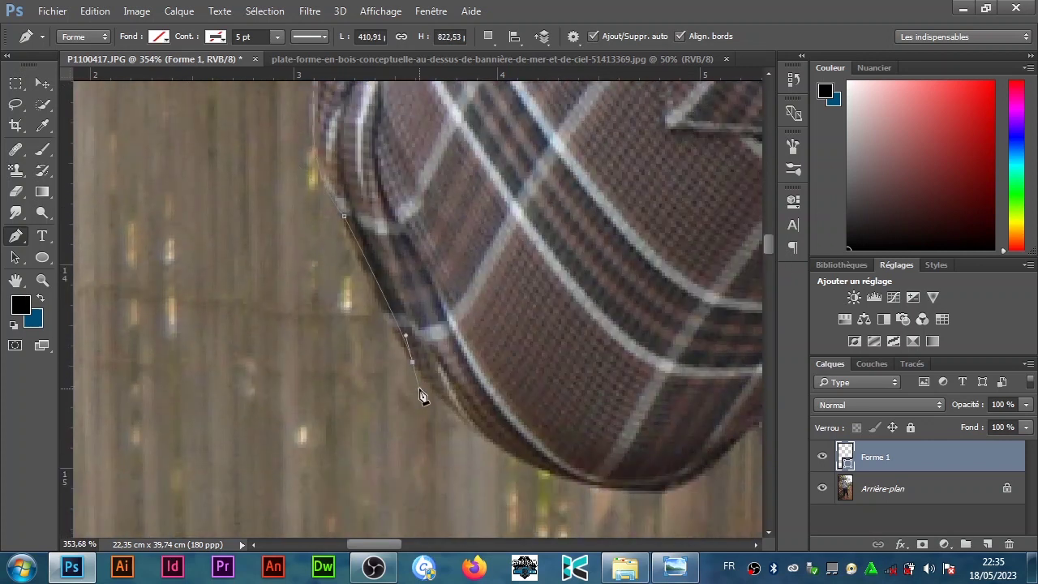
pyautogui.moveTo(383, 544); pyautogui.dragTo(402, 543)
pyautogui.moveTo(482, 466); pyautogui.dragTo(609, 364)
pyautogui.click(532, 430)
# Continue the outline down the left side of the shirt from below the elbow to the hem at the side slit
pyautogui.moveTo(770, 247); pyautogui.dragTo(772, 281)
pyautogui.click(587, 483)
pyautogui.moveTo(613, 486); pyautogui.dragTo(639, 354)
pyautogui.moveTo(772, 281); pyautogui.dragTo(772, 291)
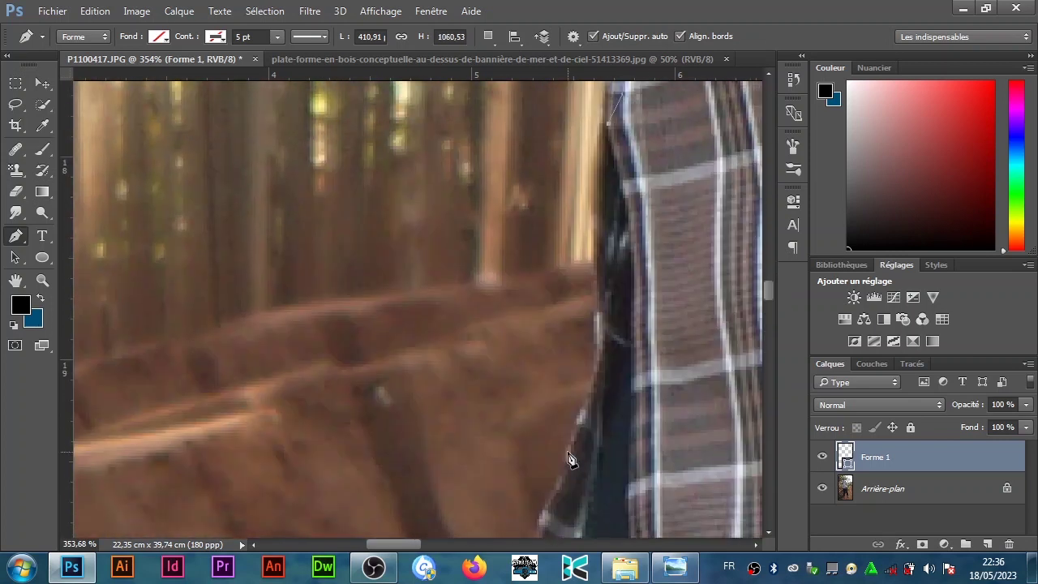
pyautogui.scroll(-5, 568, 452)
pyautogui.scroll(5, 612, 342)
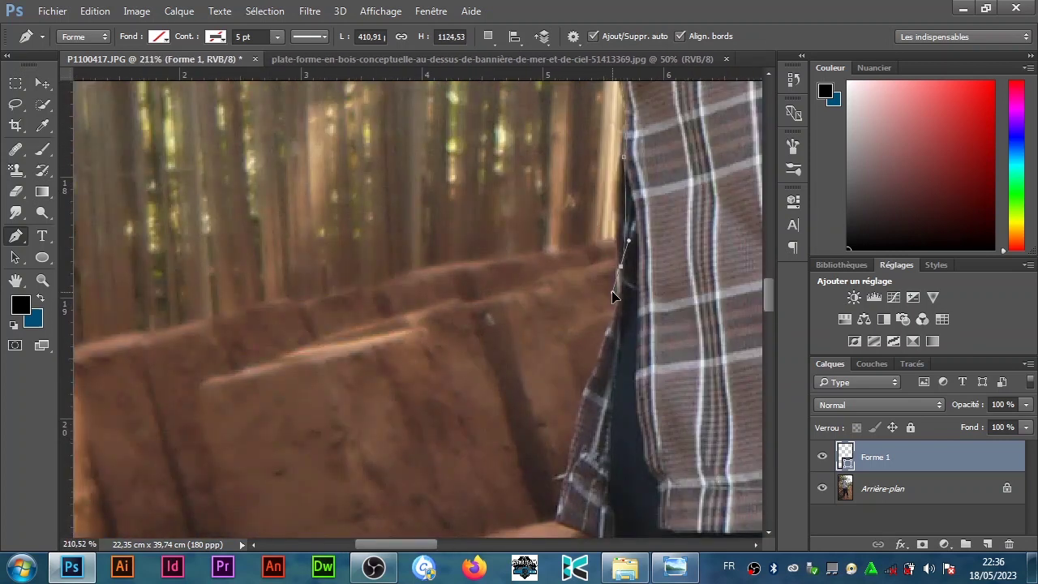
pyautogui.moveTo(569, 469); pyautogui.dragTo(531, 531)
# Trace the outer trouser edge of the photo's left leg from below the shirt hem down to the knee
pyautogui.scroll(-5, 657, 379)
pyautogui.scroll(-5, 646, 369)
pyautogui.moveTo(699, 424)
pyautogui.mouseDown()
pyautogui.moveTo(707, 442)
pyautogui.moveTo(703, 434)
pyautogui.mouseUp()
pyautogui.scroll(-7, 703, 433)
pyautogui.hscroll(6, 704, 434)
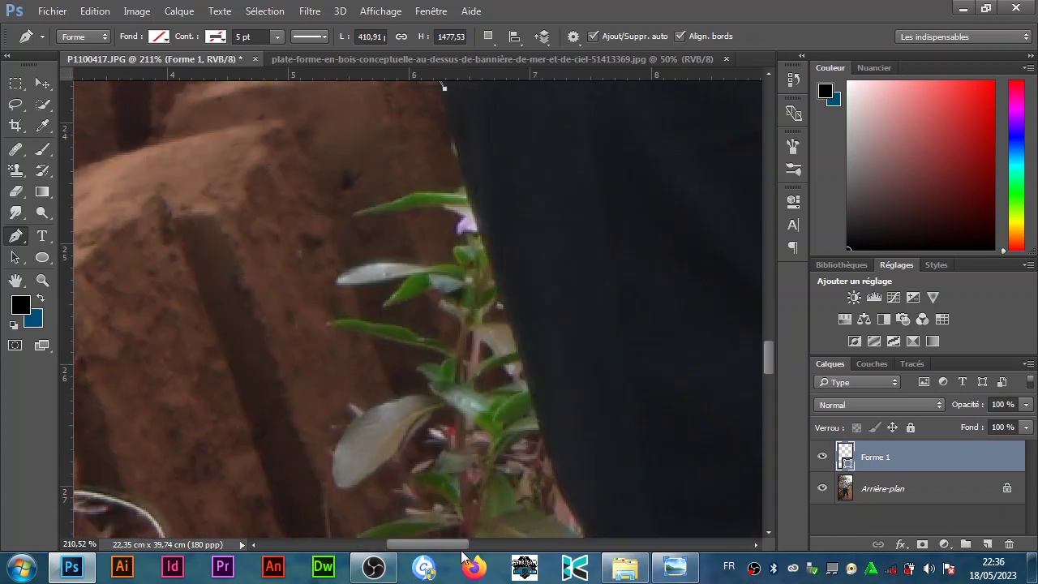
pyautogui.moveTo(515, 476); pyautogui.dragTo(527, 494)
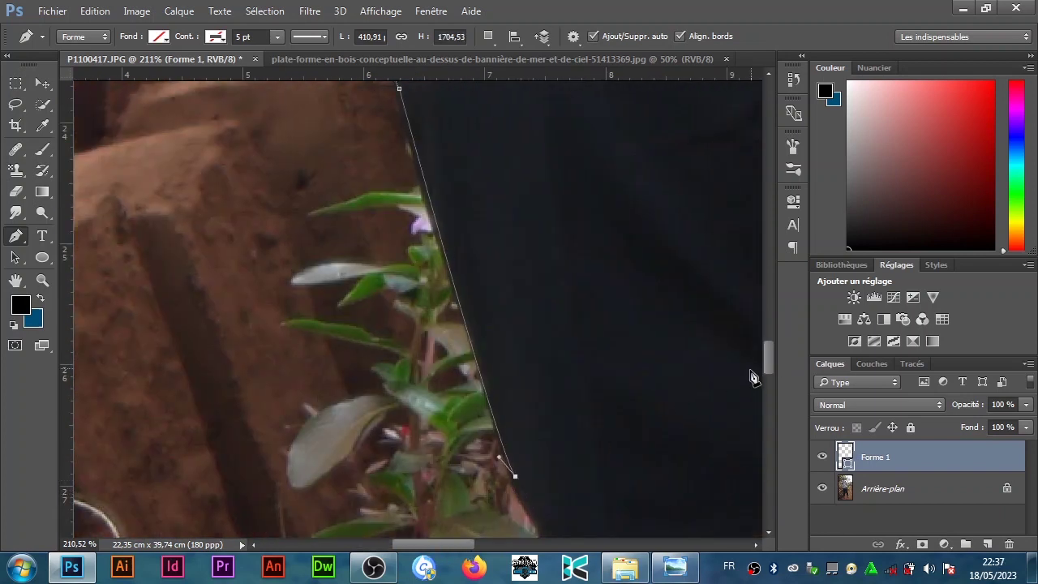
# Follow the outer trouser edge of the left leg from the knee down to the cuff above the shoe
pyautogui.scroll(-8, 762, 389)
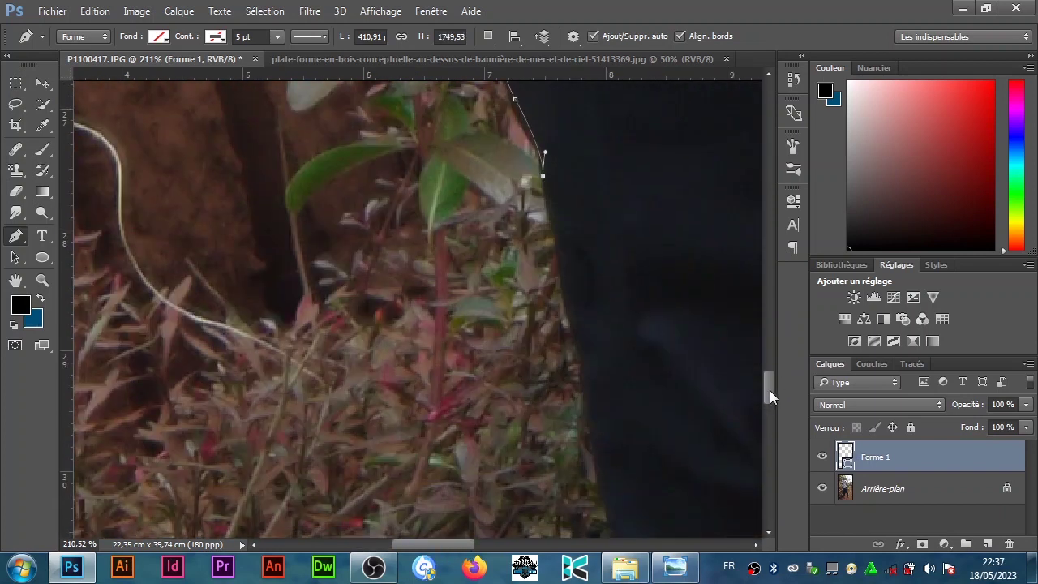
pyautogui.scroll(-1, 771, 390)
pyautogui.moveTo(610, 463); pyautogui.dragTo(613, 493)
pyautogui.moveTo(763, 392); pyautogui.dragTo(769, 417)
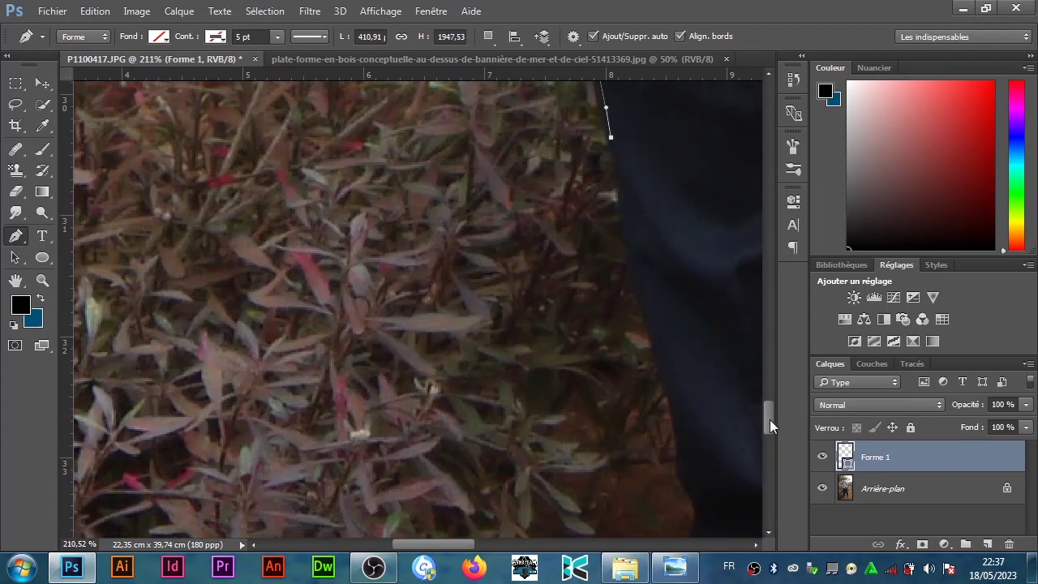
pyautogui.moveTo(674, 394); pyautogui.dragTo(694, 432)
pyautogui.moveTo(769, 416); pyautogui.dragTo(769, 438)
pyautogui.moveTo(694, 253); pyautogui.dragTo(696, 263)
pyautogui.moveTo(730, 377); pyautogui.dragTo(739, 387)
pyautogui.moveTo(470, 543); pyautogui.dragTo(500, 544)
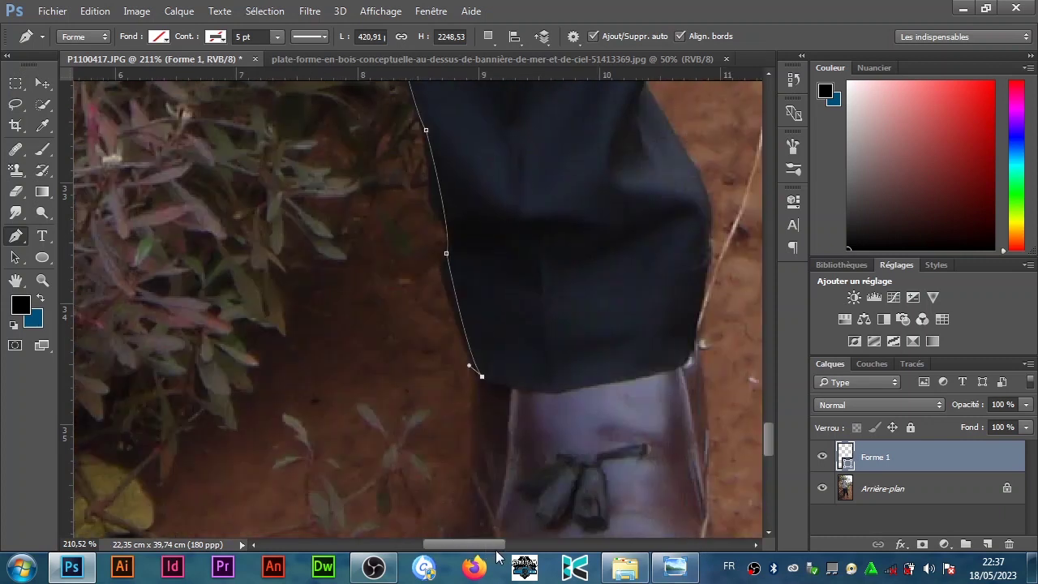
# Trace the left shoe down its outer side, around the toe and up its inner side, removing outgoing curve handles
pyautogui.moveTo(768, 436); pyautogui.dragTo(773, 450)
pyautogui.moveTo(473, 362); pyautogui.dragTo(480, 388)
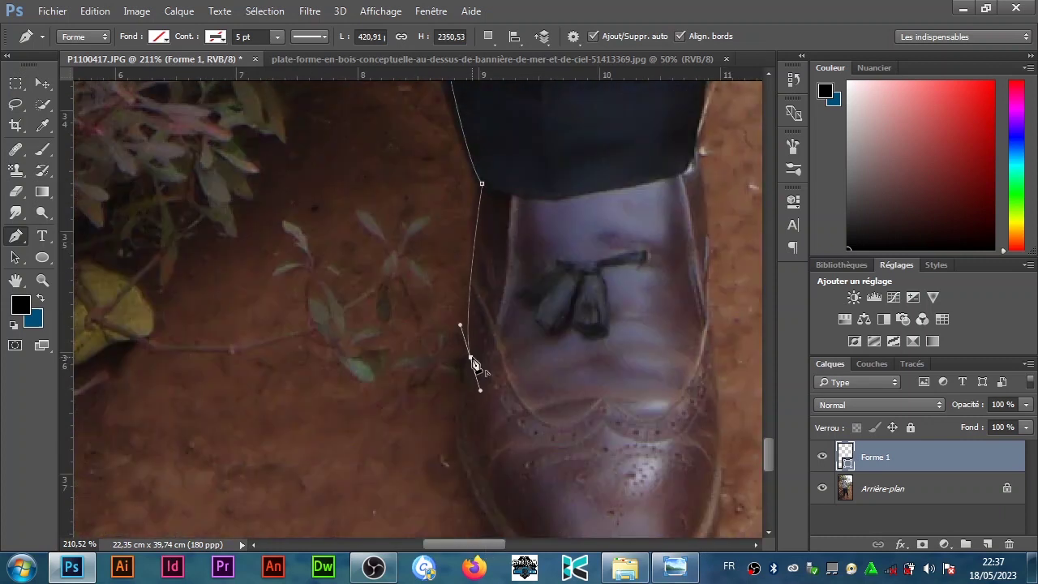
pyautogui.moveTo(770, 455); pyautogui.dragTo(769, 465)
pyautogui.moveTo(483, 393); pyautogui.dragTo(527, 459)
pyautogui.moveTo(646, 468); pyautogui.dragTo(723, 434)
pyautogui.keyDown('alt'); pyautogui.click(611, 466); pyautogui.keyUp('alt')
pyautogui.moveTo(685, 322); pyautogui.dragTo(679, 267)
pyautogui.keyDown('alt'); pyautogui.click(685, 320); pyautogui.keyUp('alt')
# Trace the inner trouser edge of the left leg from the cuff up to the calf
pyautogui.moveTo(766, 471); pyautogui.dragTo(772, 432)
pyautogui.click(658, 307)
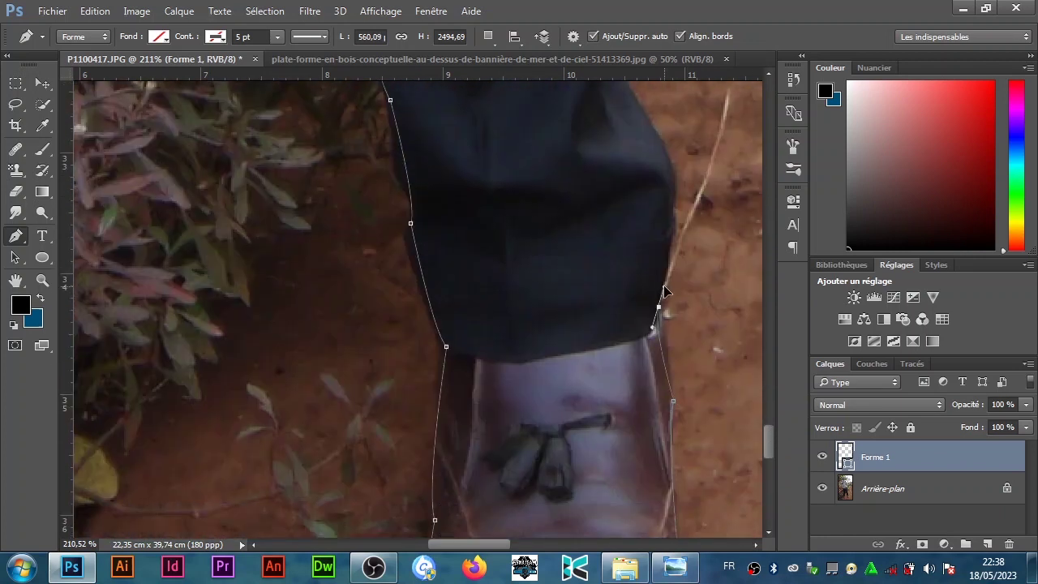
pyautogui.moveTo(671, 170)
pyautogui.mouseDown()
pyautogui.moveTo(667, 132)
pyautogui.moveTo(672, 173)
pyautogui.mouseUp()
pyautogui.moveTo(770, 442); pyautogui.dragTo(768, 413)
pyautogui.click(610, 333)
pyautogui.moveTo(641, 307); pyautogui.dragTo(632, 243)
# Continue the left leg's inner edge up past the knee, undoing the badly curved anchor point and placing a better one
pyautogui.moveTo(769, 408); pyautogui.dragTo(769, 394)
pyautogui.moveTo(586, 274); pyautogui.dragTo(599, 245)
pyautogui.moveTo(768, 392); pyautogui.dragTo(768, 373)
pyautogui.moveTo(580, 327); pyautogui.dragTo(616, 266)
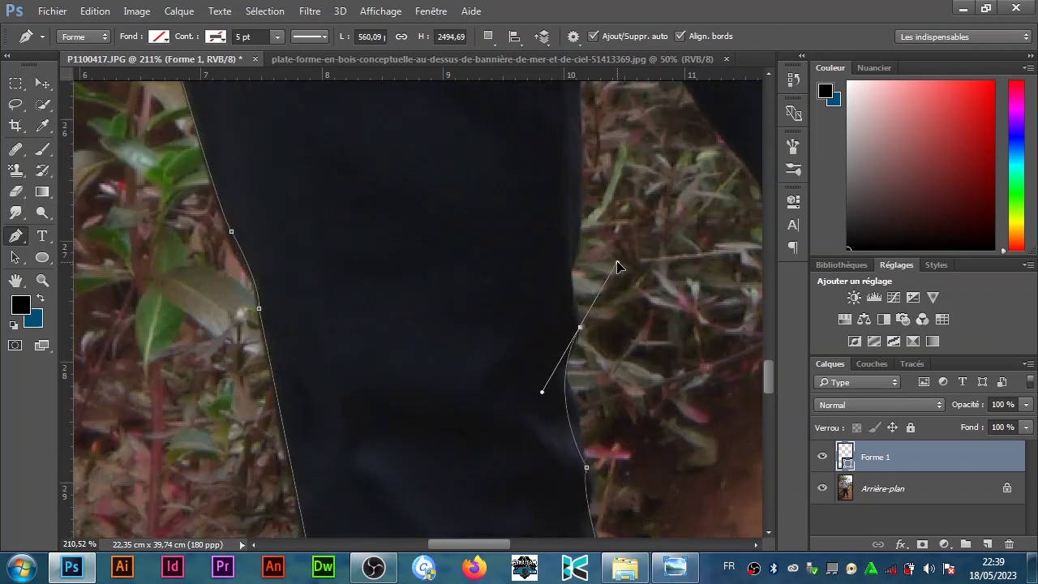
pyautogui.hotkey('ctrl', 'z')
pyautogui.moveTo(564, 367); pyautogui.dragTo(586, 302)
pyautogui.click(578, 251)
# Carry the inner edge of the left leg up to the crotch and turn the outline onto the other leg
pyautogui.scroll(5, 713, 363)
pyautogui.moveTo(580, 146); pyautogui.dragTo(589, 102)
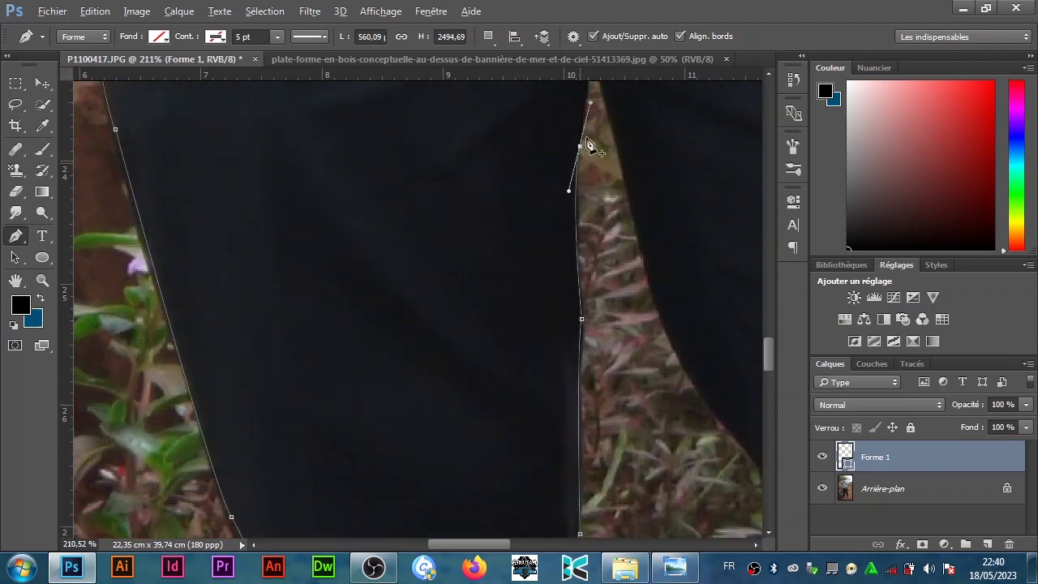
pyautogui.moveTo(768, 356); pyautogui.dragTo(768, 340)
pyautogui.moveTo(587, 243); pyautogui.dragTo(599, 268)
# Trace the right leg's inner trouser edge from just below the crotch down to the knee
pyautogui.press('ctrl')
pyautogui.click(650, 464)
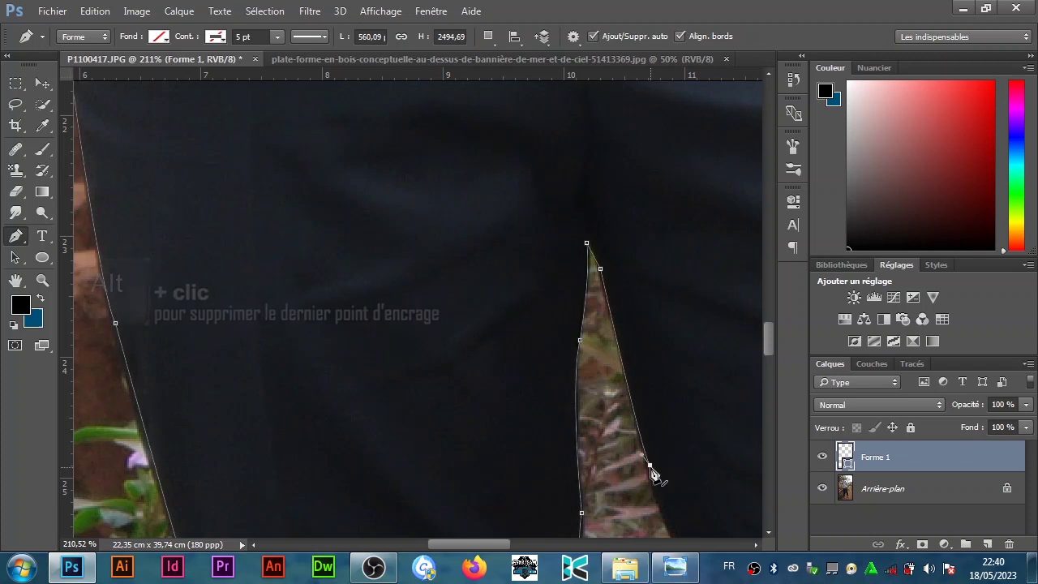
pyautogui.scroll(-5, 763, 346)
pyautogui.hscroll(3, 763, 346)
pyautogui.moveTo(606, 313); pyautogui.dragTo(691, 362)
pyautogui.scroll(-3, 765, 392)
pyautogui.click(724, 427)
# Extend the right leg's inner edge from the knee down to the calf and remove the last point's outgoing handle
pyautogui.scroll(-6, 725, 424)
pyautogui.hscroll(3, 725, 423)
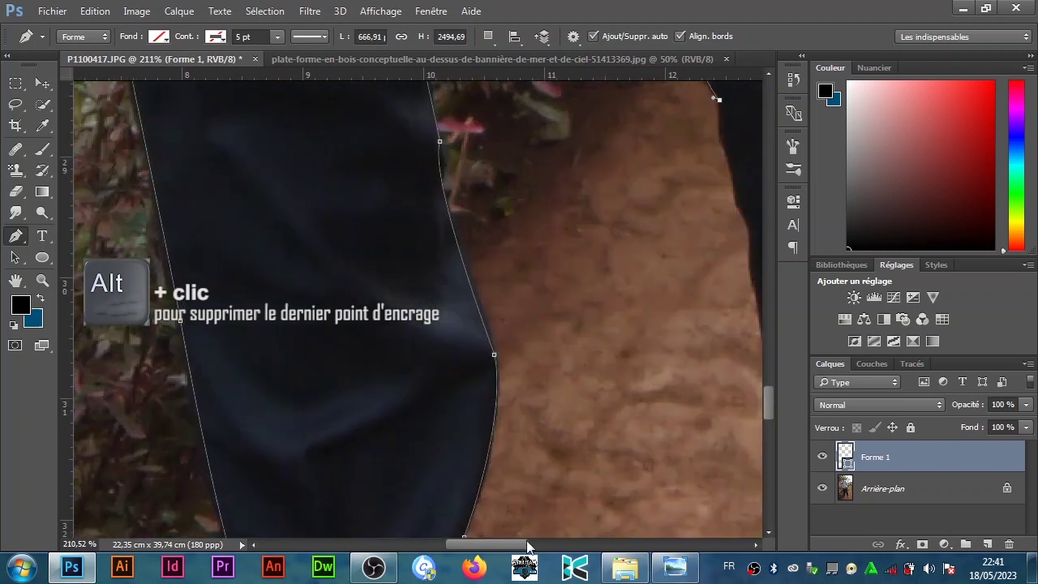
pyautogui.click(592, 214)
pyautogui.moveTo(623, 373); pyautogui.dragTo(628, 400)
pyautogui.keyDown('alt'); pyautogui.click(623, 374); pyautogui.keyUp('alt')
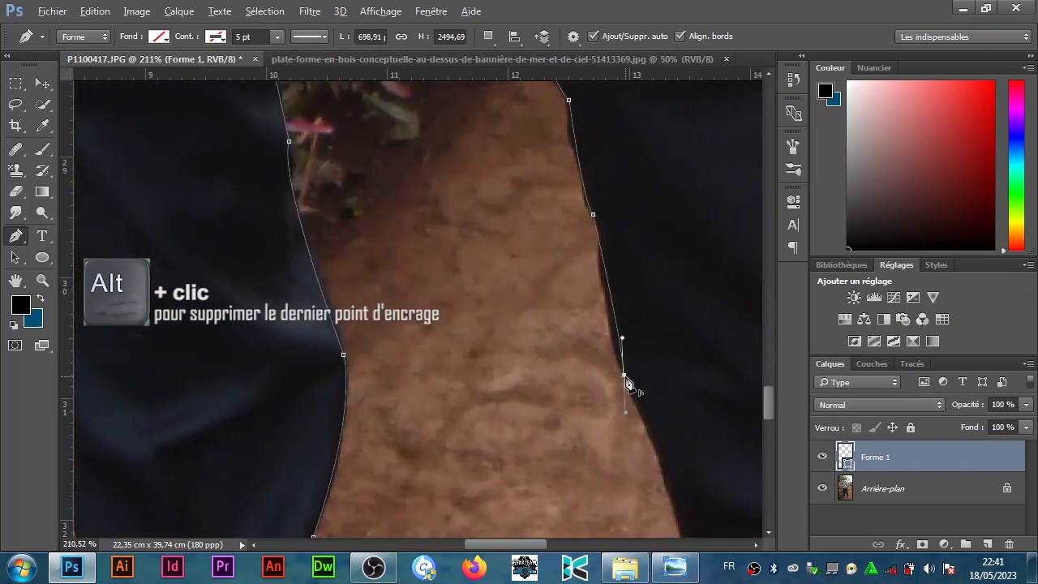
# Trace the right leg's inner edge from the calf to the cuff's corner, removing the outgoing handle at each new point
pyautogui.scroll(-5, 766, 406)
pyautogui.moveTo(698, 330); pyautogui.dragTo(702, 400)
pyautogui.keyDown('alt'); pyautogui.click(698, 330); pyautogui.keyUp('alt')
pyautogui.moveTo(712, 447); pyautogui.dragTo(706, 469)
pyautogui.keyDown('alt'); pyautogui.click(711, 446); pyautogui.keyUp('alt')
pyautogui.hscroll(5, 711, 450)
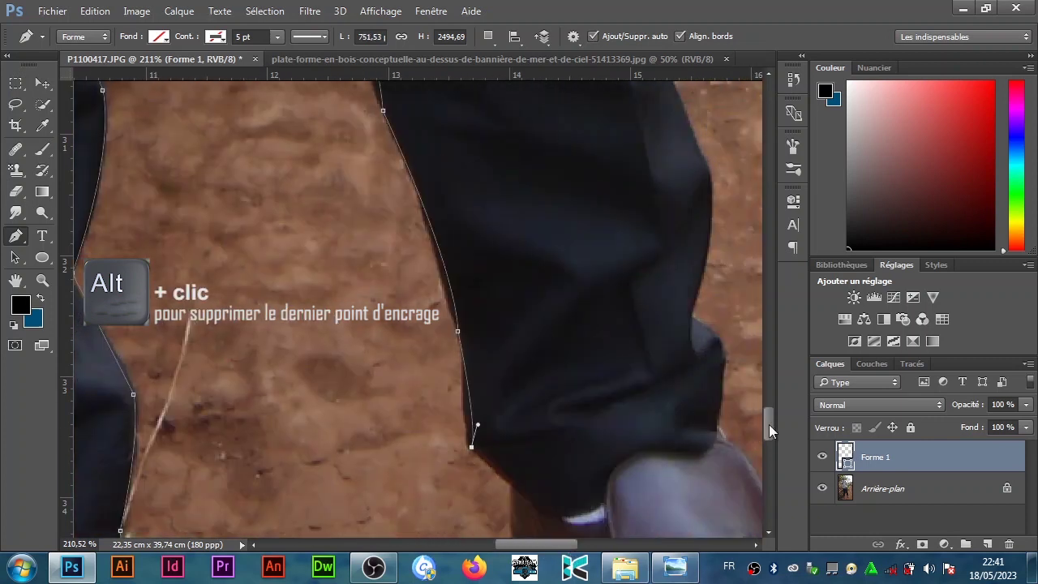
# Trace from the right leg's cuff corner down the back of the shoe and around the heel, removing the outgoing handle above the heel
pyautogui.scroll(-5, 517, 257)
pyautogui.click(512, 242)
pyautogui.moveTo(520, 356); pyautogui.dragTo(541, 381)
pyautogui.keyDown('alt'); pyautogui.click(520, 357); pyautogui.keyUp('alt')
pyautogui.click(580, 412)
pyautogui.click(603, 401)
# Trace the right shoe's sole from the heel around to the toe tip with curved points, removing the handle under the forefoot
pyautogui.scroll(-4, 770, 456)
pyautogui.moveTo(648, 307); pyautogui.dragTo(655, 343)
pyautogui.hscroll(4, 648, 325)
pyautogui.moveTo(612, 430); pyautogui.dragTo(694, 454)
pyautogui.keyDown('alt'); pyautogui.click(612, 430); pyautogui.keyUp('alt')
pyautogui.hscroll(5, 542, 382)
pyautogui.moveTo(544, 364); pyautogui.dragTo(547, 282)
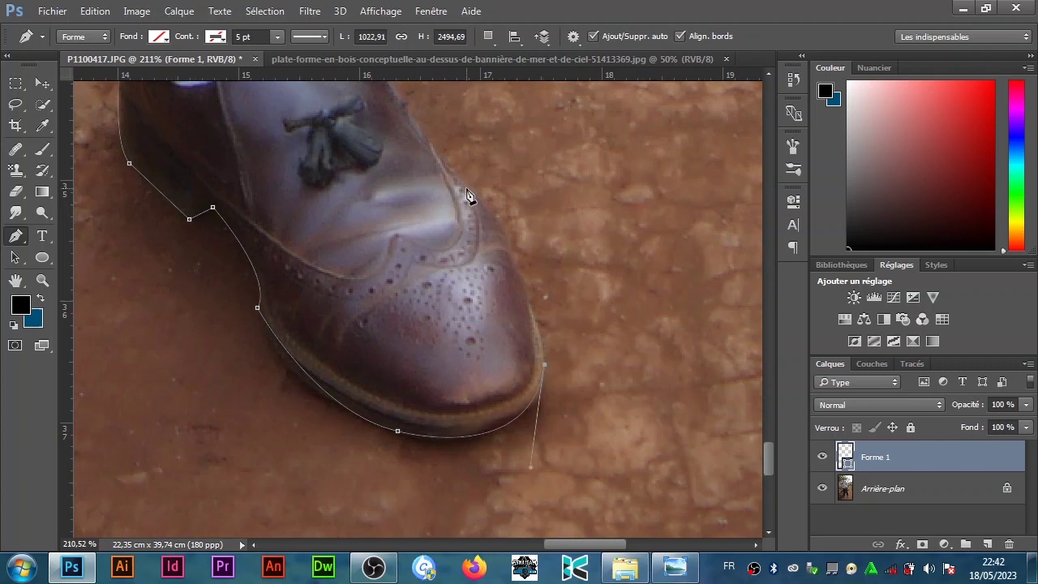
# Trace the right shoe's upper edge up to the trouser cuff and continue along the outer calf
pyautogui.scroll(7, 774, 438)
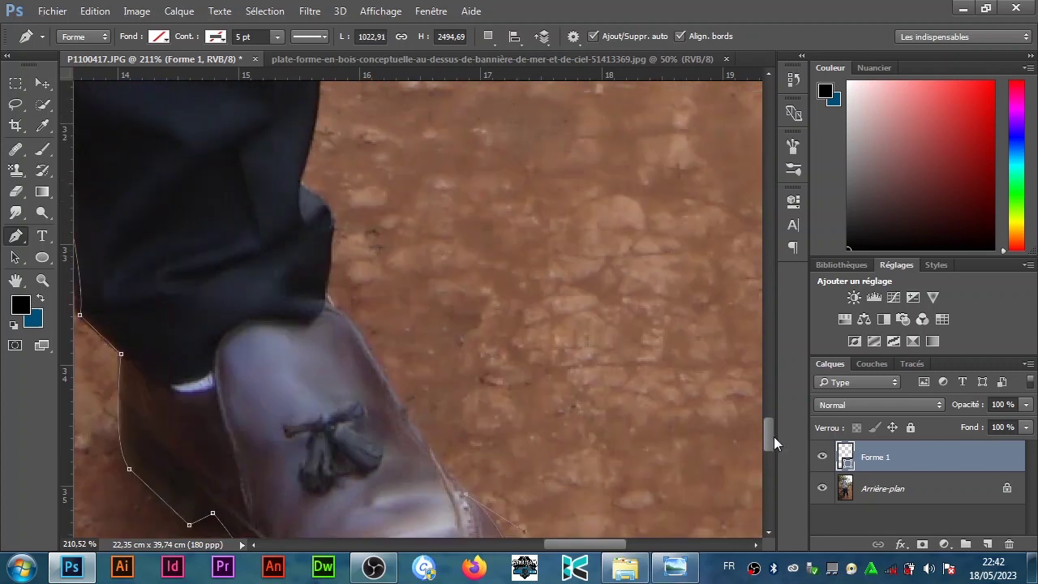
pyautogui.click(324, 304)
pyautogui.moveTo(310, 190); pyautogui.dragTo(308, 173)
pyautogui.scroll(6, 769, 404)
pyautogui.moveTo(310, 307); pyautogui.dragTo(293, 251)
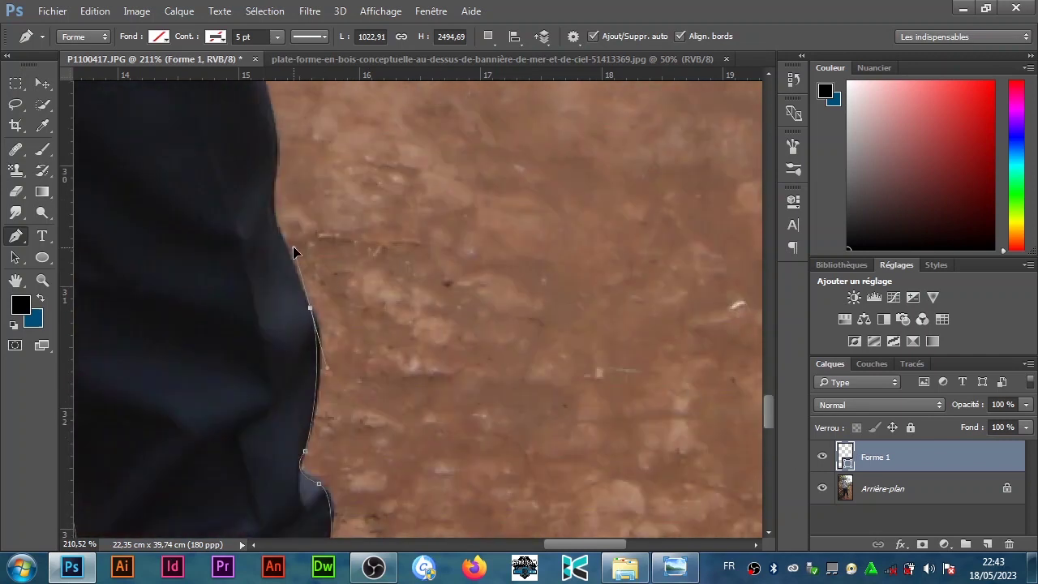
pyautogui.moveTo(314, 315); pyautogui.dragTo(273, 208)
# Carry the right leg's outer trouser edge past the knee and onto the thigh with curved points
pyautogui.scroll(8, 767, 407)
pyautogui.moveTo(251, 306); pyautogui.dragTo(180, 120)
pyautogui.moveTo(767, 382); pyautogui.dragTo(765, 366)
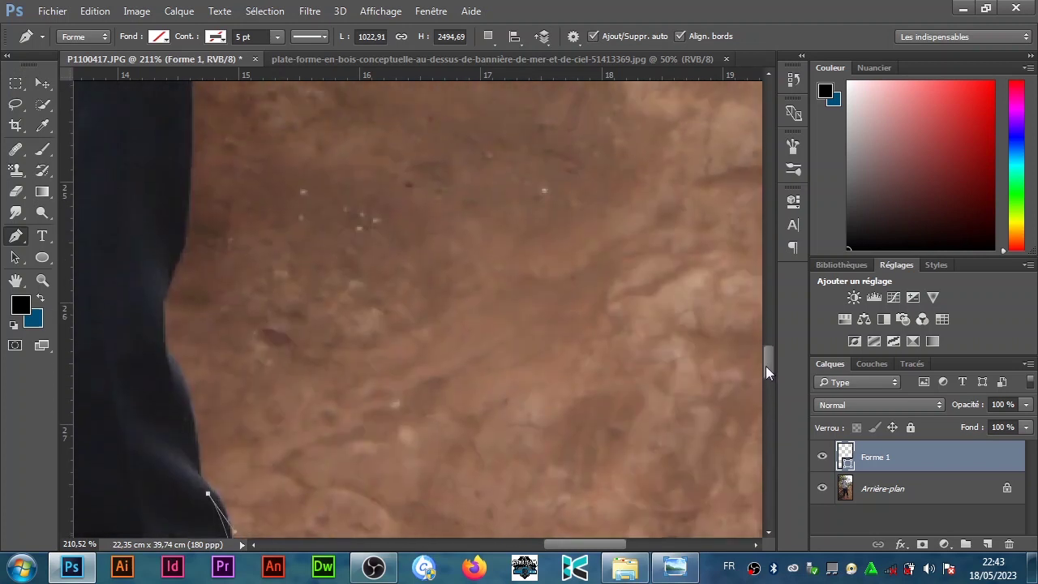
pyautogui.moveTo(170, 363); pyautogui.dragTo(167, 336)
pyautogui.moveTo(186, 239); pyautogui.dragTo(224, 166)
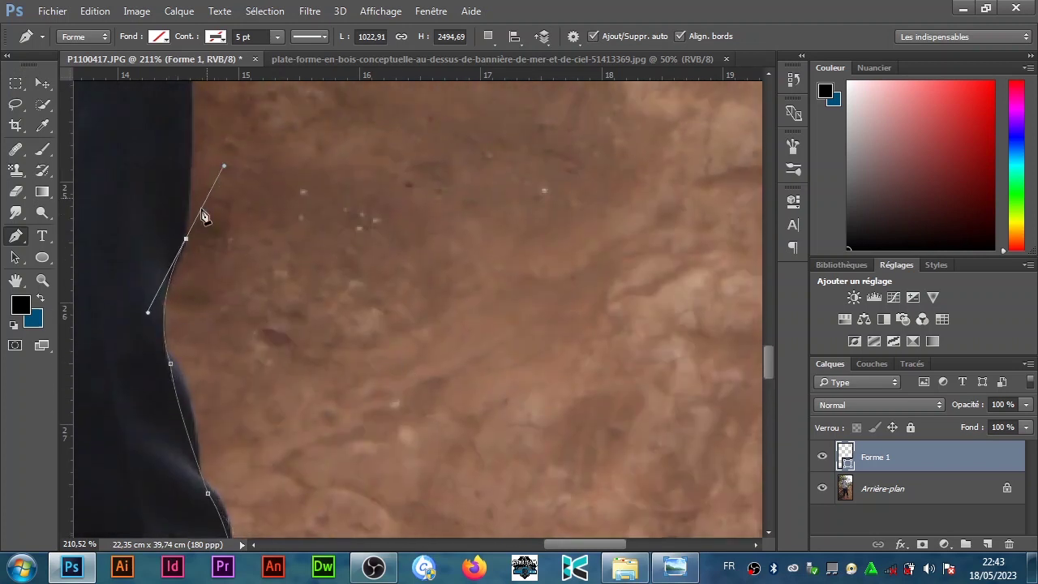
# Continue the right leg's outer edge from the thigh up the hip to where the trousers meet the shirt hem
pyautogui.moveTo(766, 358); pyautogui.dragTo(767, 333)
pyautogui.moveTo(178, 259); pyautogui.dragTo(158, 212)
pyautogui.moveTo(173, 163); pyautogui.dragTo(177, 154)
pyautogui.moveTo(768, 351); pyautogui.dragTo(768, 323)
pyautogui.moveTo(572, 546); pyautogui.dragTo(545, 547)
pyautogui.moveTo(302, 309); pyautogui.dragTo(294, 271)
pyautogui.moveTo(294, 202); pyautogui.dragTo(314, 144)
pyautogui.click(313, 154)
# Trace from the shirt hem past the pocketed hand and up the sleeve to the elbow fold, removing the fold point's outgoing handle
pyautogui.moveTo(768, 316); pyautogui.dragTo(770, 292)
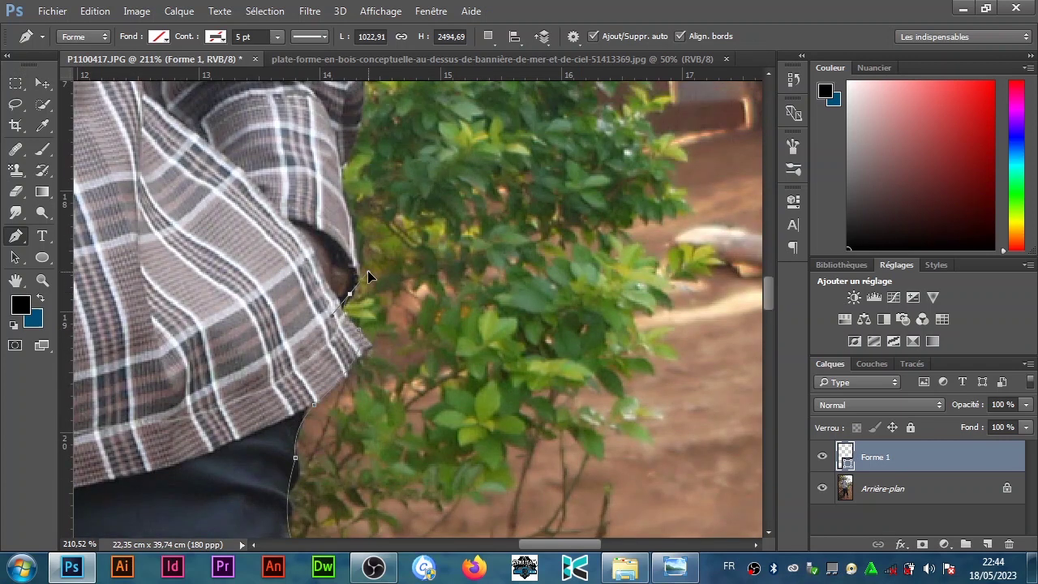
pyautogui.moveTo(349, 220); pyautogui.dragTo(331, 193)
pyautogui.moveTo(770, 314); pyautogui.dragTo(764, 278)
pyautogui.click(343, 440)
pyautogui.moveTo(361, 314); pyautogui.dragTo(345, 244)
pyautogui.keyDown('alt'); pyautogui.click(362, 315); pyautogui.keyUp('alt')
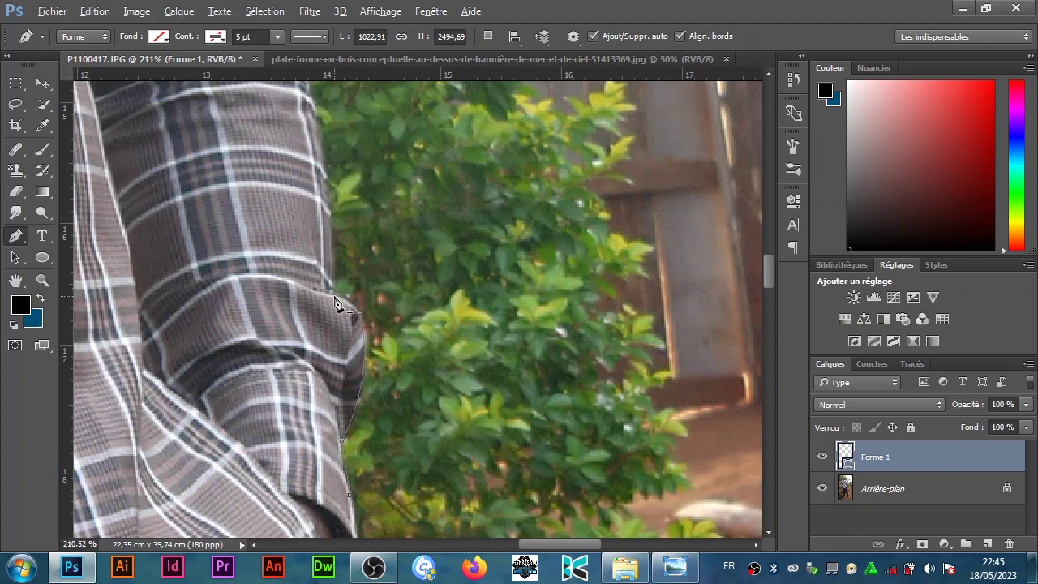
# Trace the outer edge of the right sleeve from the elbow fold up the upper arm to just below the shoulder
pyautogui.moveTo(767, 279); pyautogui.dragTo(767, 260)
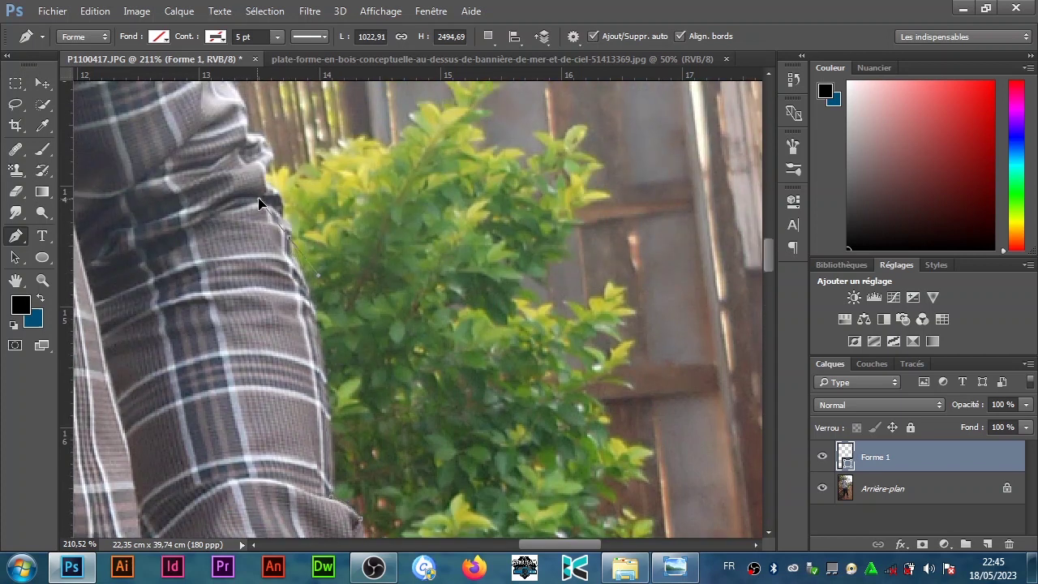
pyautogui.scroll(3, 420, 367)
pyautogui.moveTo(208, 209); pyautogui.dragTo(200, 178)
pyautogui.moveTo(768, 243); pyautogui.dragTo(768, 217)
pyautogui.click(132, 240)
pyautogui.hscroll(-5, 243, 276)
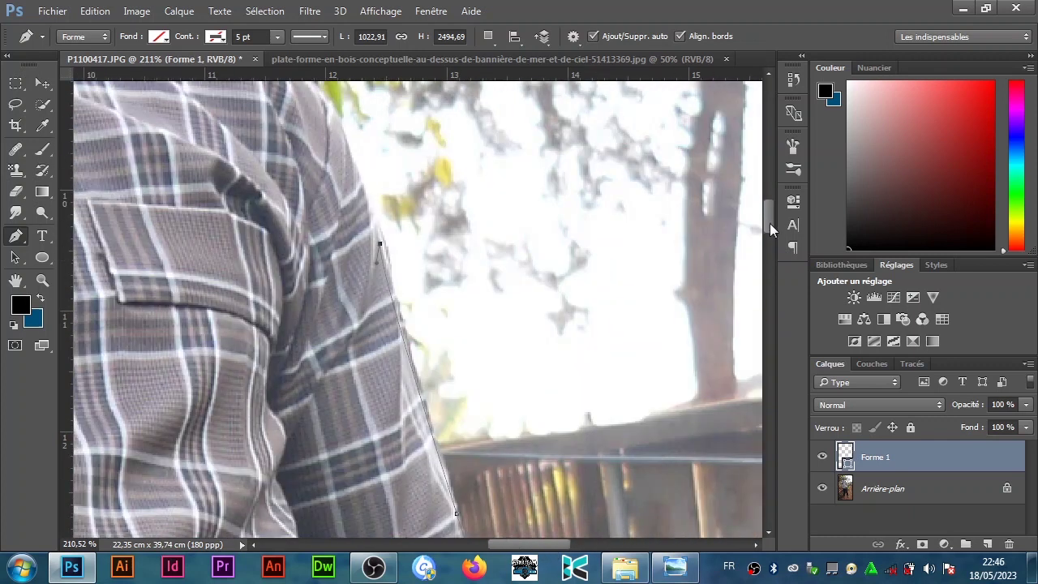
# Trace the rounded right shoulder and the shirt's top edge towards the collar with curved points
pyautogui.scroll(4, 312, 296)
pyautogui.moveTo(309, 295); pyautogui.dragTo(271, 278)
pyautogui.moveTo(154, 213); pyautogui.dragTo(95, 226)
pyautogui.hscroll(-5, 186, 271)
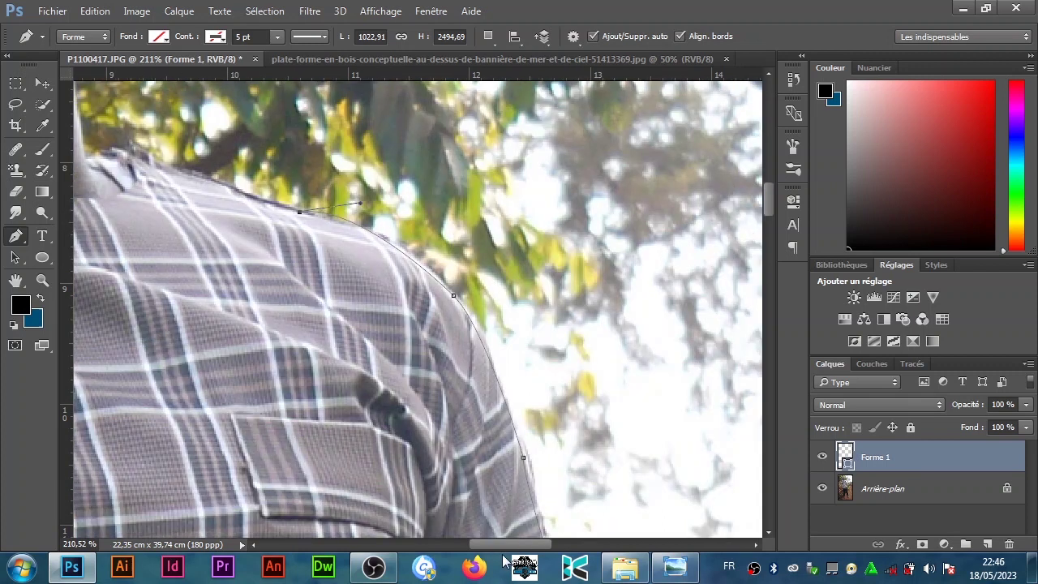
# Trace the neck, jaw and cheek up to the ear, removing the handle at the ear's base, and close the outline above it
pyautogui.scroll(4, 186, 272)
pyautogui.click(230, 414)
pyautogui.moveTo(768, 180); pyautogui.dragTo(768, 165)
pyautogui.moveTo(259, 361); pyautogui.dragTo(247, 307)
pyautogui.keyDown('alt'); pyautogui.click(259, 361); pyautogui.keyUp('alt')
pyautogui.moveTo(255, 266); pyautogui.dragTo(229, 217)
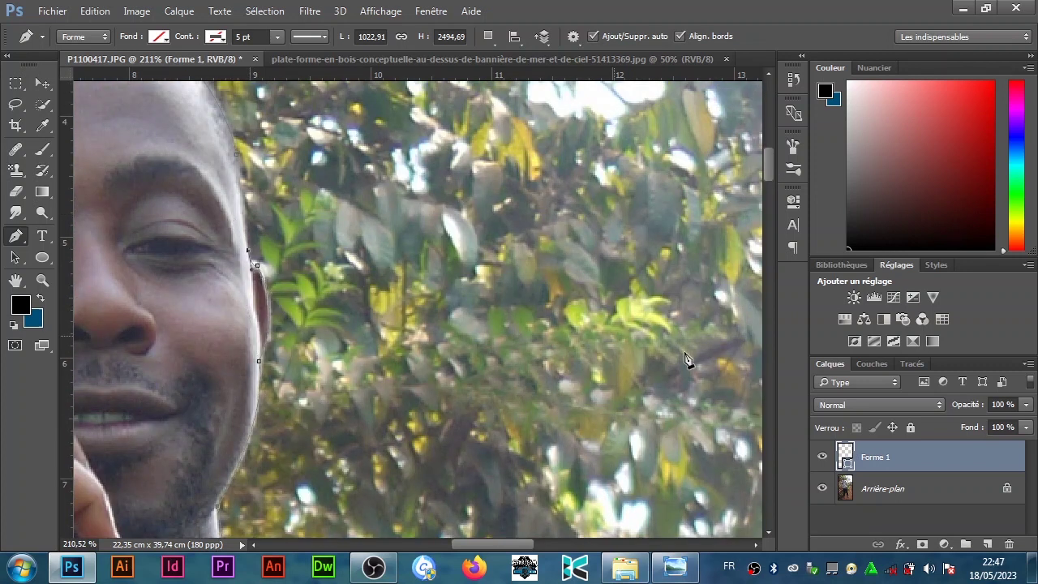
# Convert the traced outline of the man into a new anti-aliased selection with a 4.6-pixel feather
pyautogui.scroll(3, 684, 360)
pyautogui.scroll(-8, 417, 359)
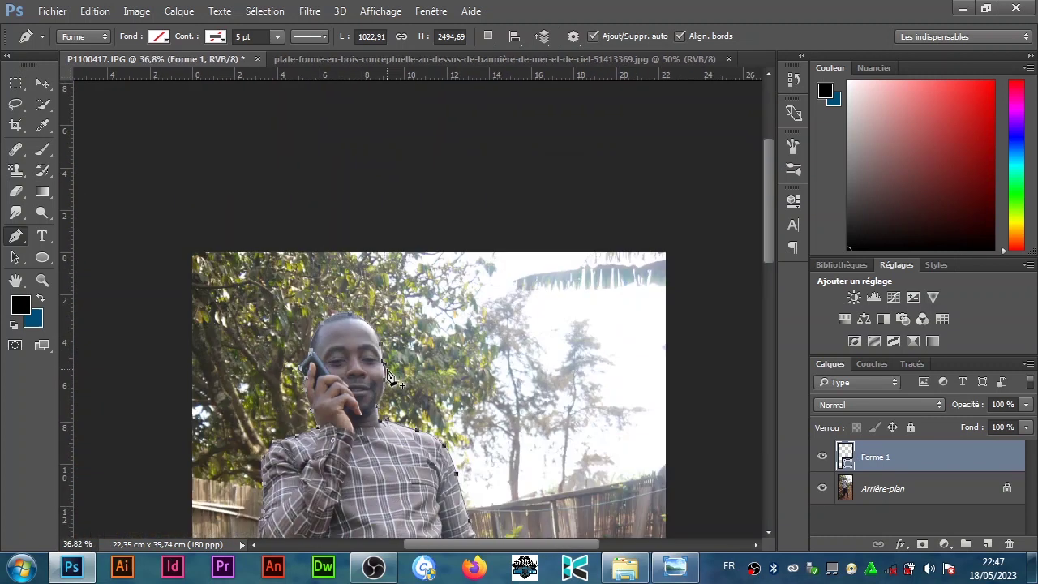
pyautogui.scroll(-4, 387, 374)
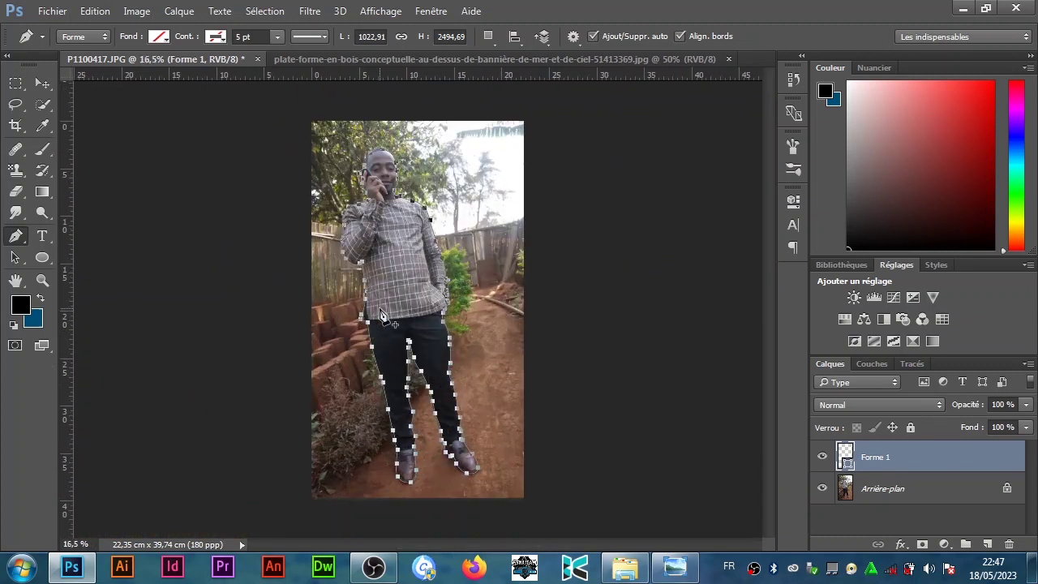
pyautogui.scroll(1, 383, 314)
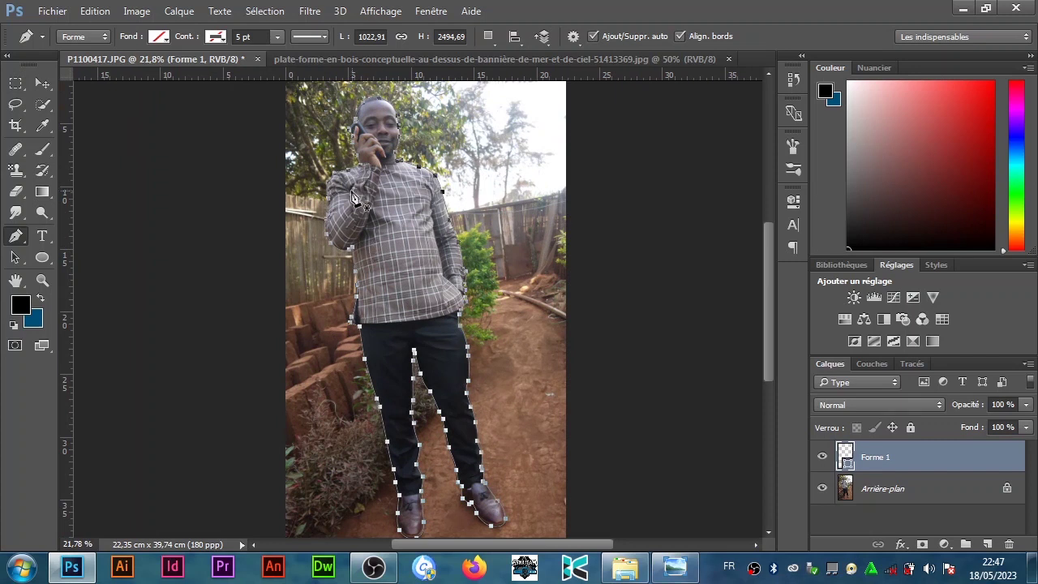
pyautogui.rightClick(400, 228)
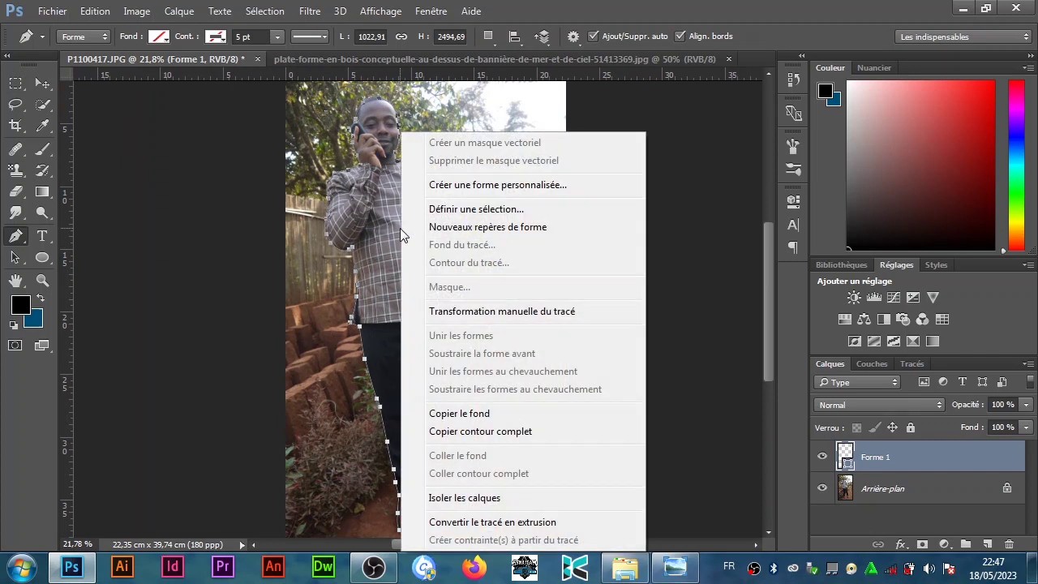
pyautogui.click(442, 209)
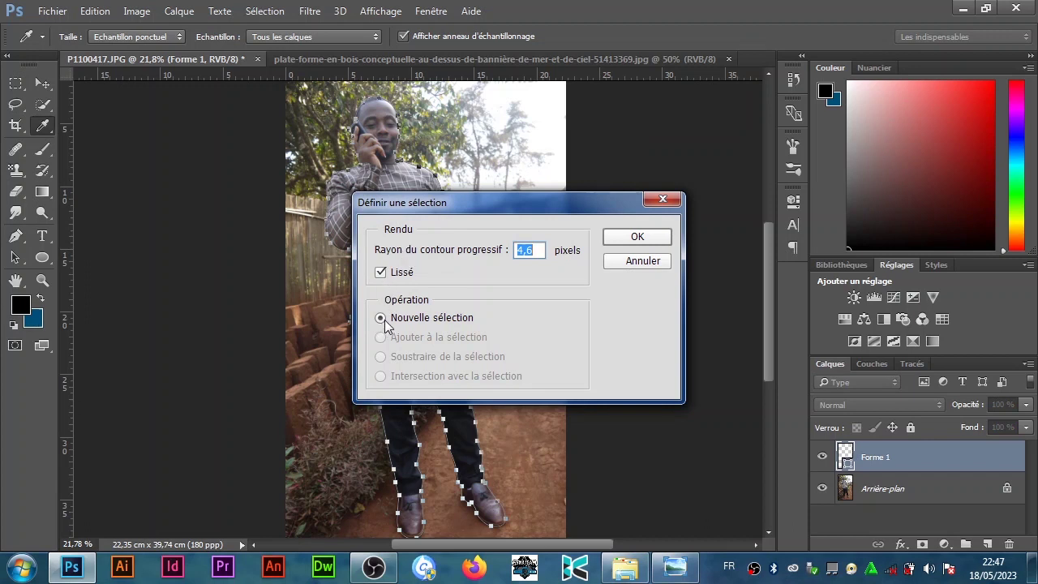
pyautogui.click(636, 236)
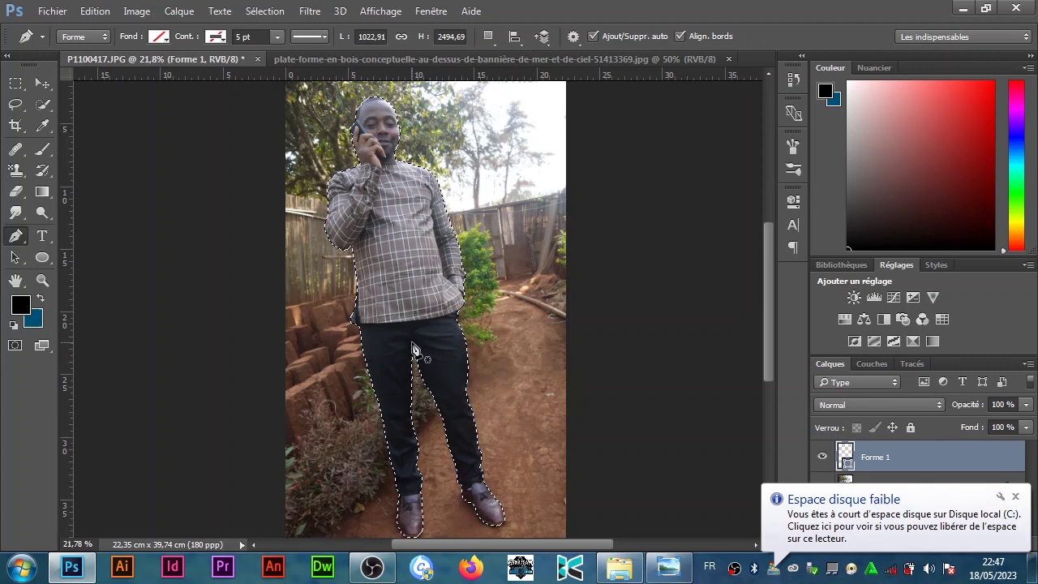
# Unlock the background layer of the man's photo so it becomes a regular layer
pyautogui.click(395, 57)
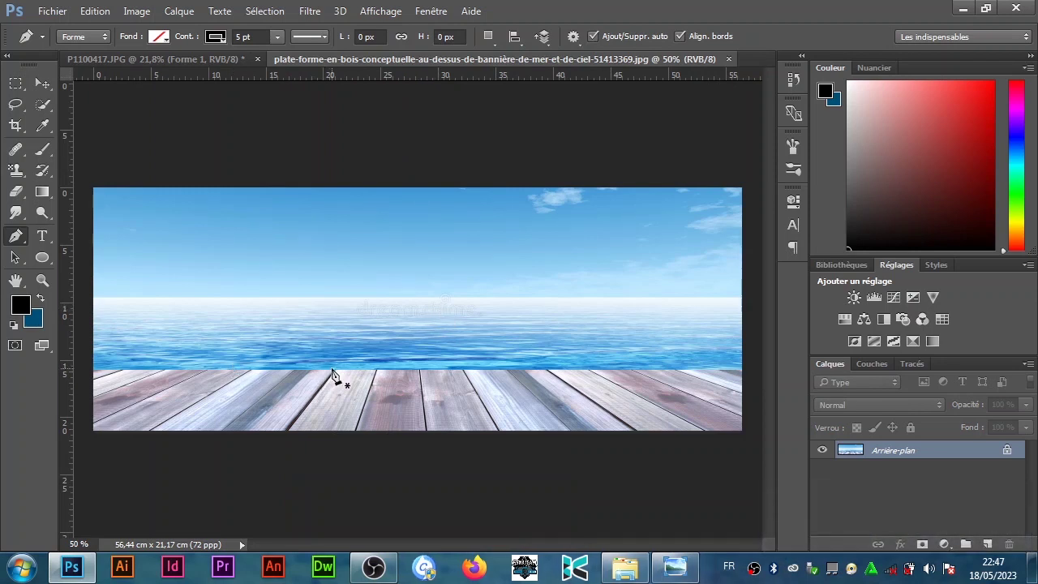
pyautogui.click(165, 59)
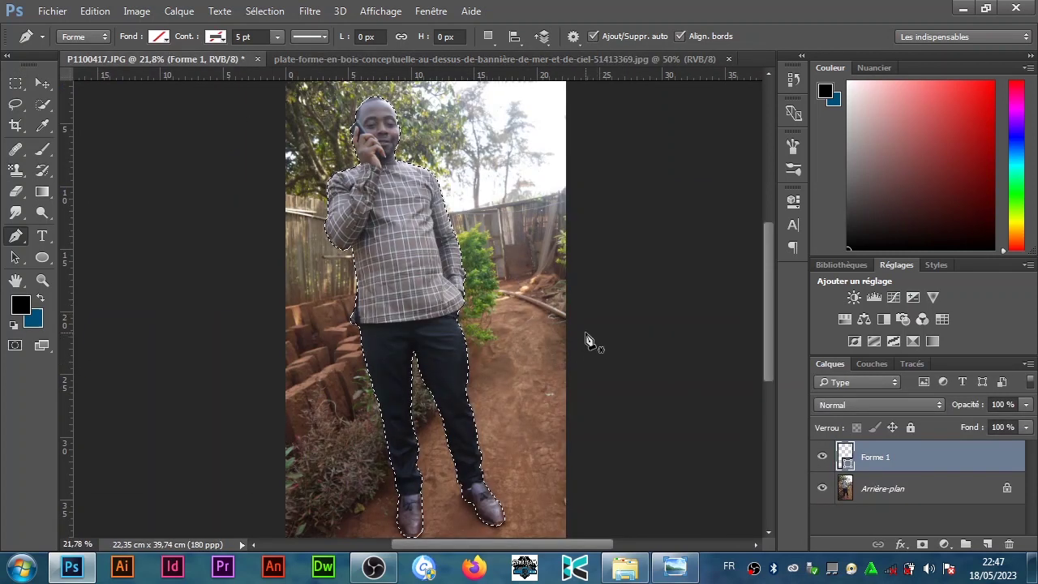
pyautogui.click(890, 494)
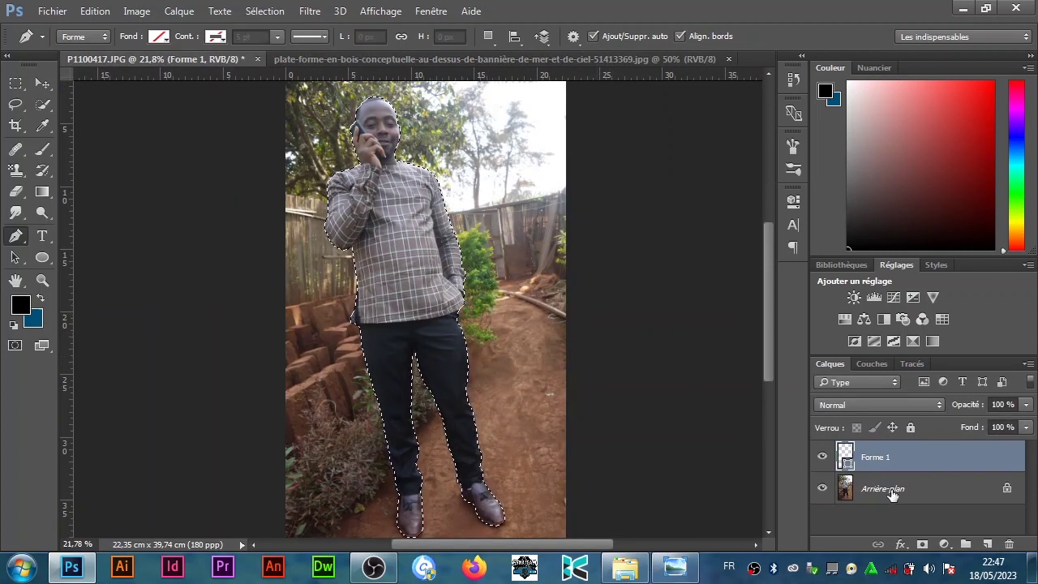
pyautogui.click(1006, 490)
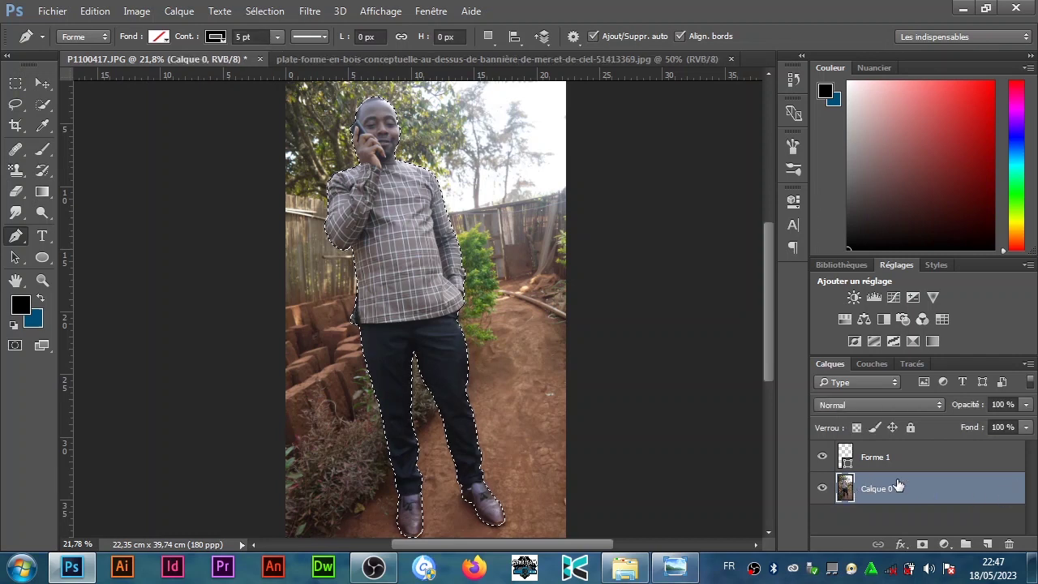
# Copy the selected man and paste him into the image of the wooden platform by the sea
pyautogui.hotkey('ctrl', 'c')
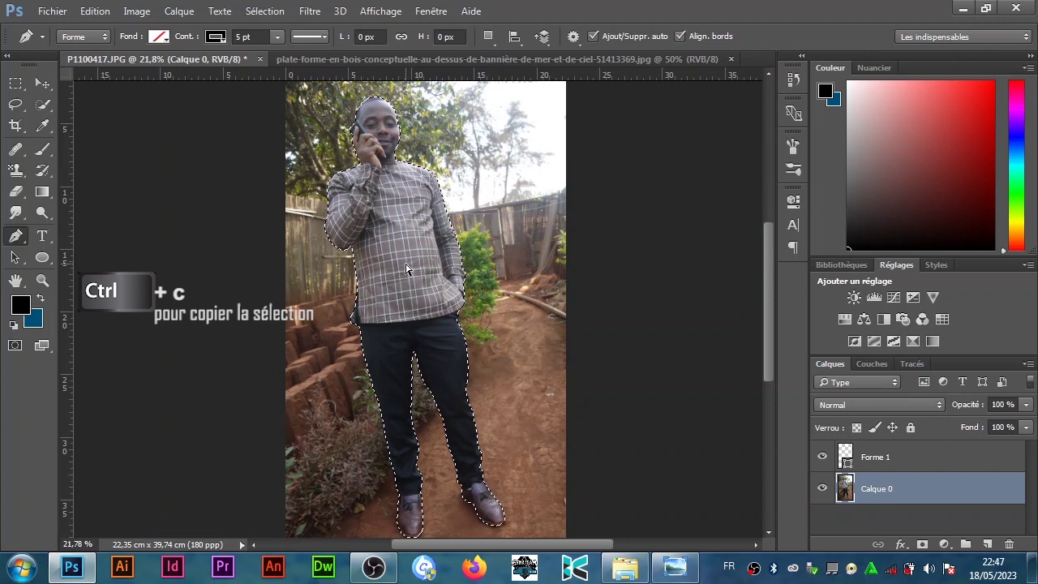
pyautogui.click(400, 60)
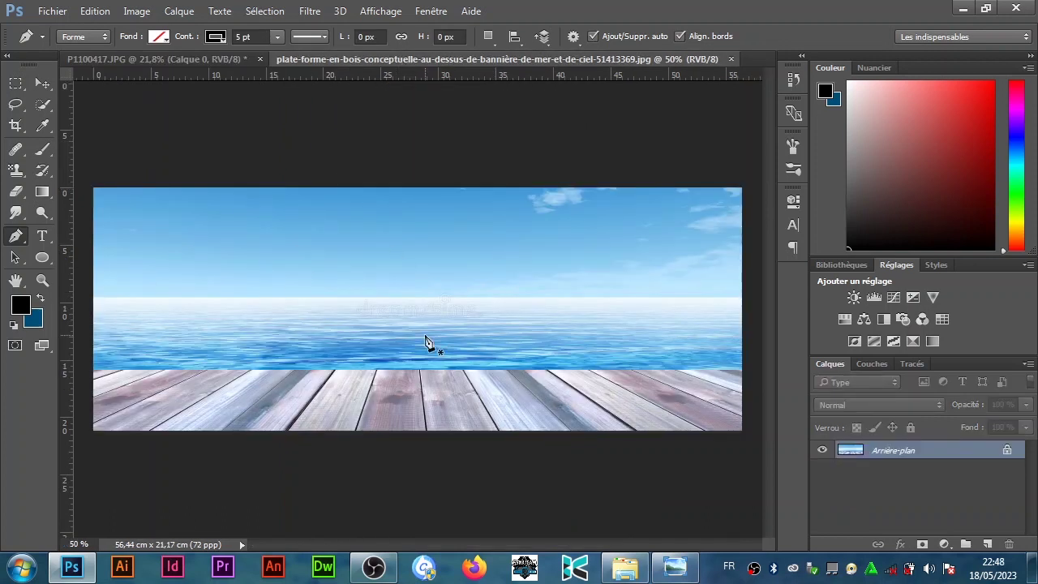
pyautogui.hotkey('ctrl', 'v')
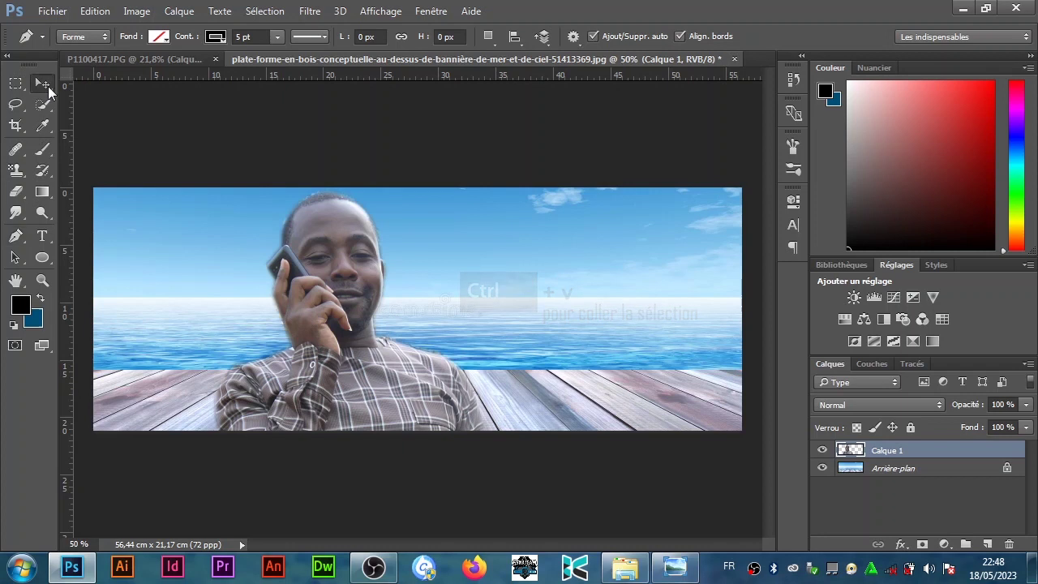
# Scale the pasted man down to about 19.7% so his full figure fits within the seaside image, and apply the transformation
pyautogui.click(43, 84)
pyautogui.scroll(-4, 428, 294)
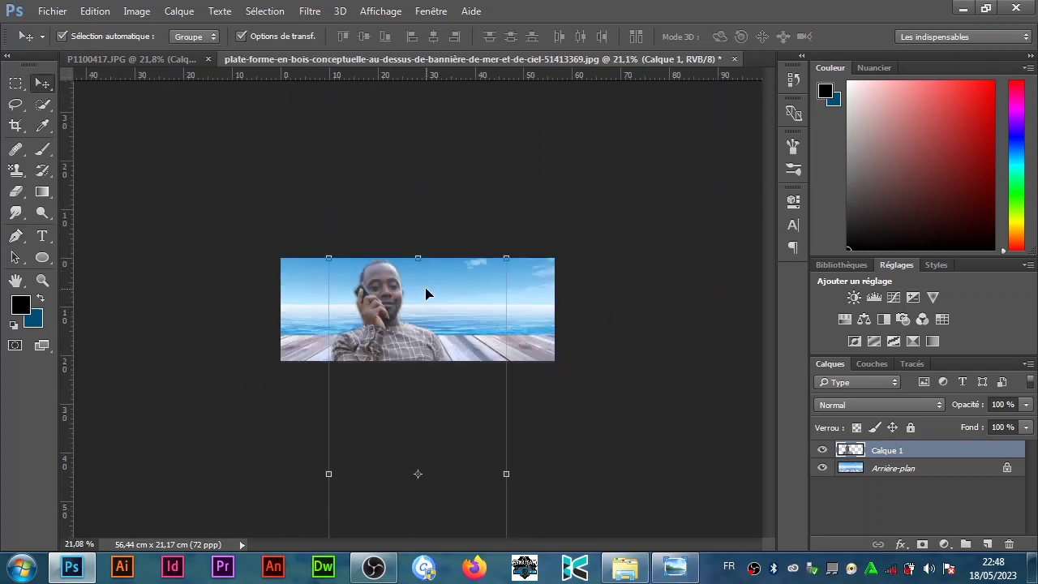
pyautogui.scroll(-2, 430, 294)
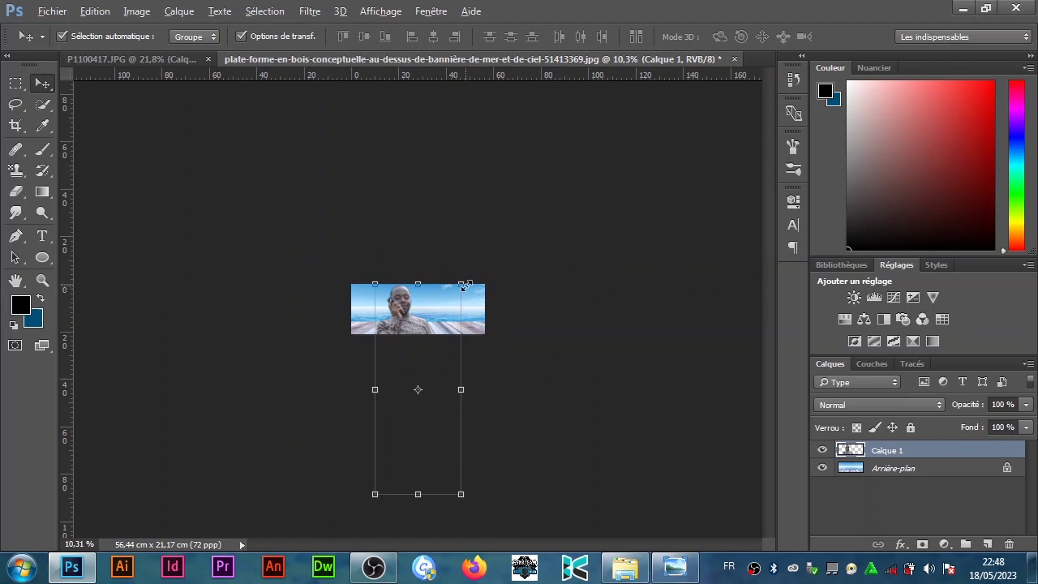
pyautogui.moveTo(459, 285); pyautogui.dragTo(418, 288)
pyautogui.hotkey('ctrl', '0')
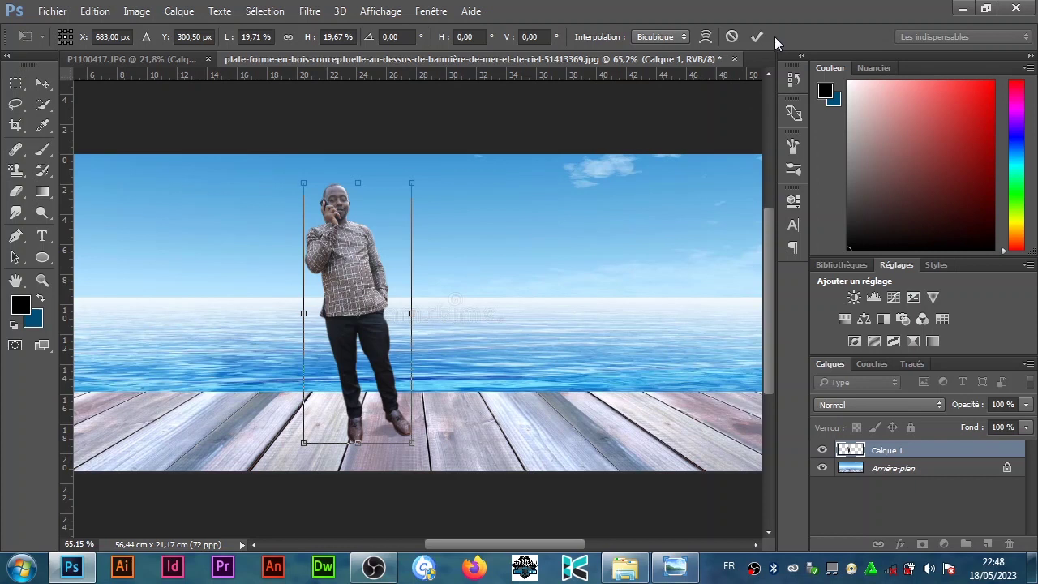
pyautogui.click(754, 38)
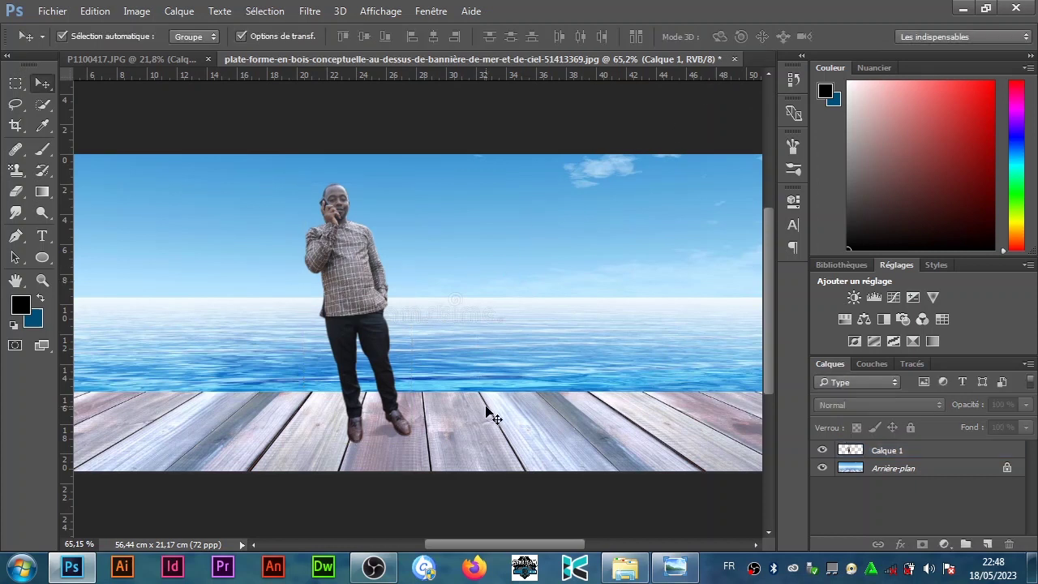
# Move the man slightly right and down so that he stands on the front planks of the wooden platform
pyautogui.moveTo(379, 300); pyautogui.dragTo(403, 298)
pyautogui.hotkey('ctrl', 't')
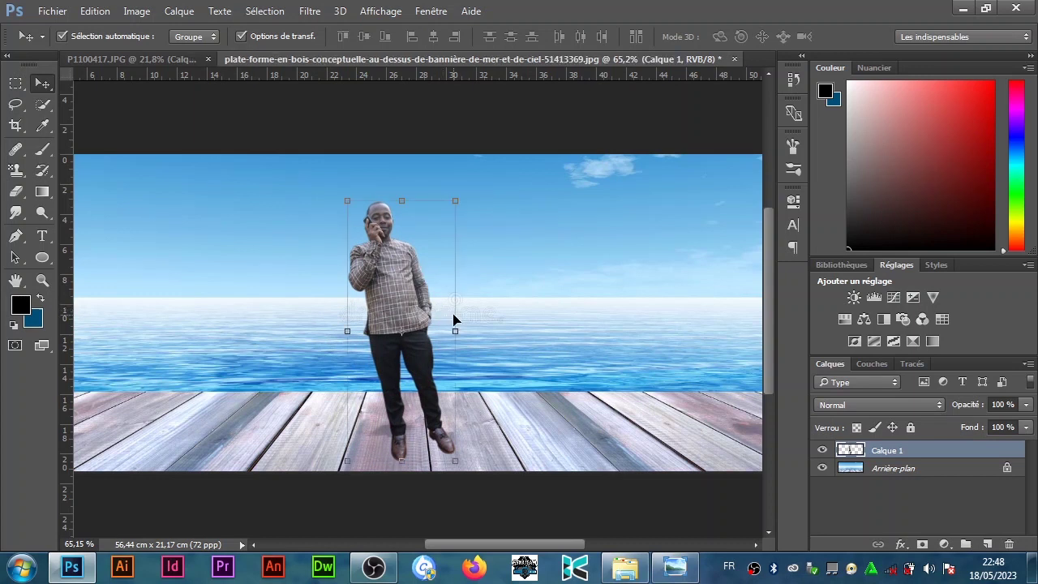
pyautogui.scroll(-4, 478, 341)
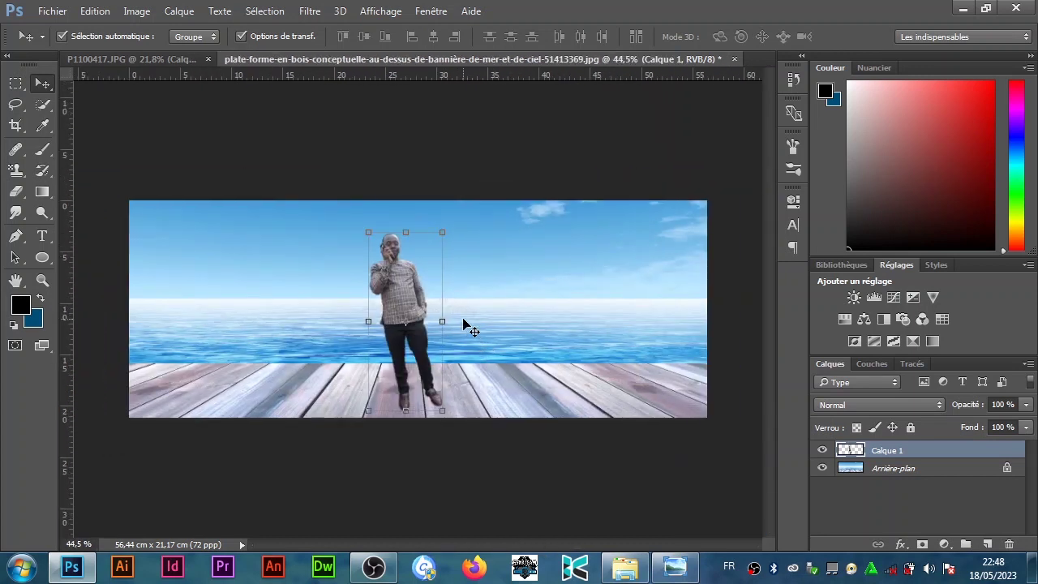
pyautogui.press('Return')
pyautogui.click(483, 319)
# Crop the seaside image at full height around the man to about 18.84 by 21.17 cm
pyautogui.scroll(4, 390, 287)
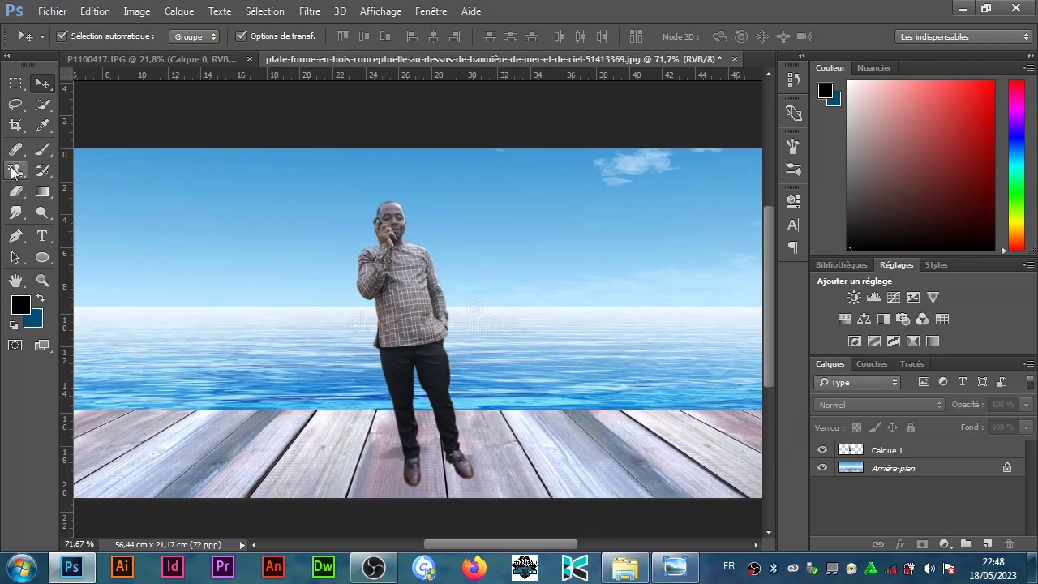
pyautogui.click(15, 126)
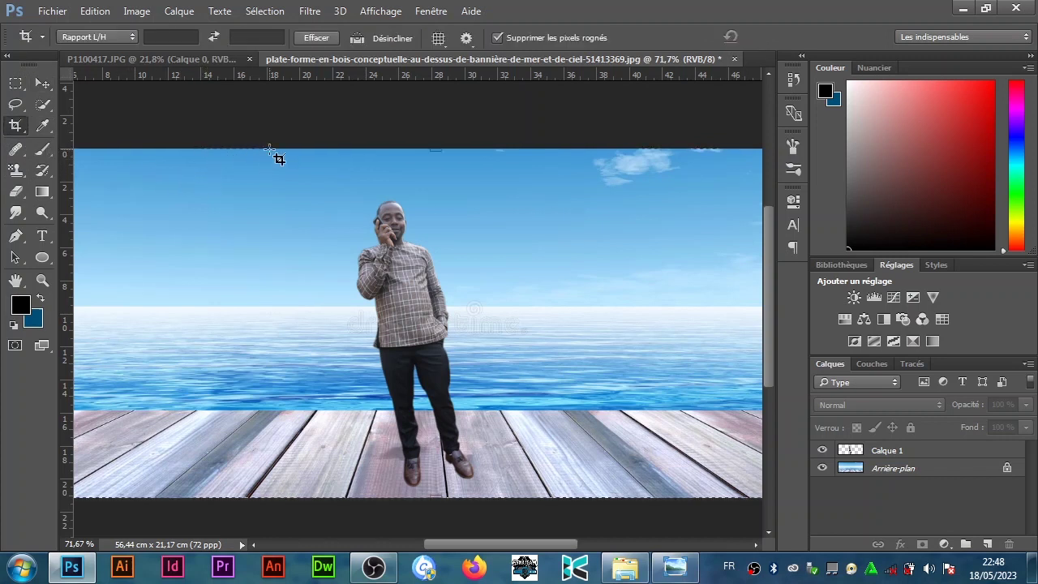
pyautogui.moveTo(269, 149); pyautogui.dragTo(578, 496)
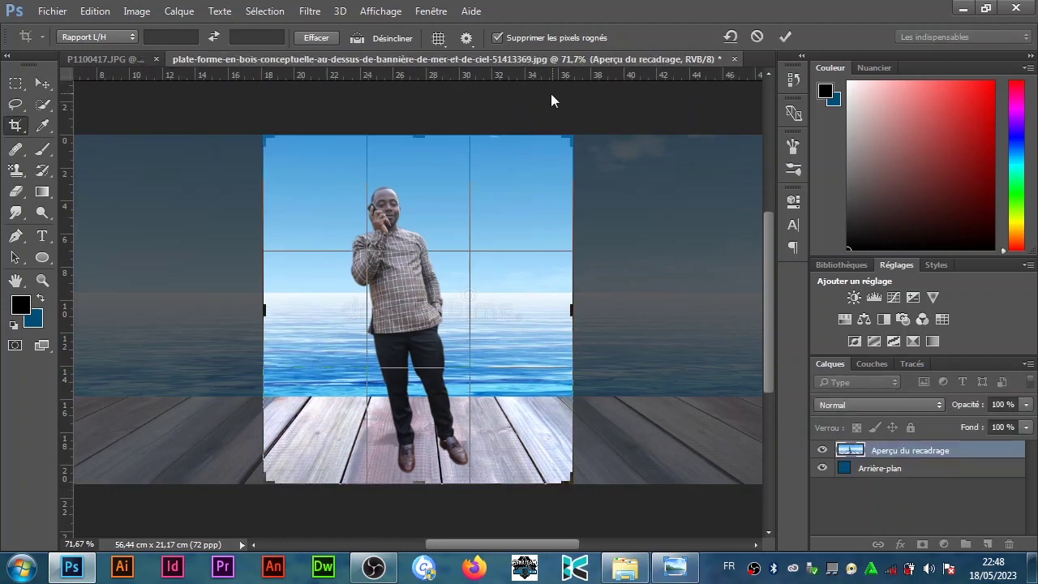
pyautogui.click(787, 37)
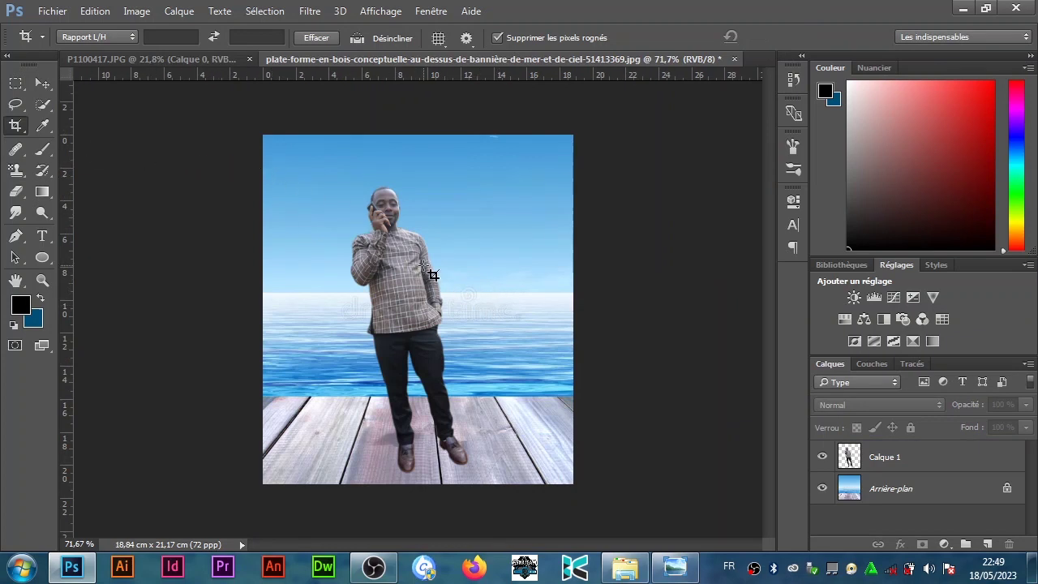
pyautogui.scroll(2, 428, 270)
pyautogui.scroll(1, 428, 270)
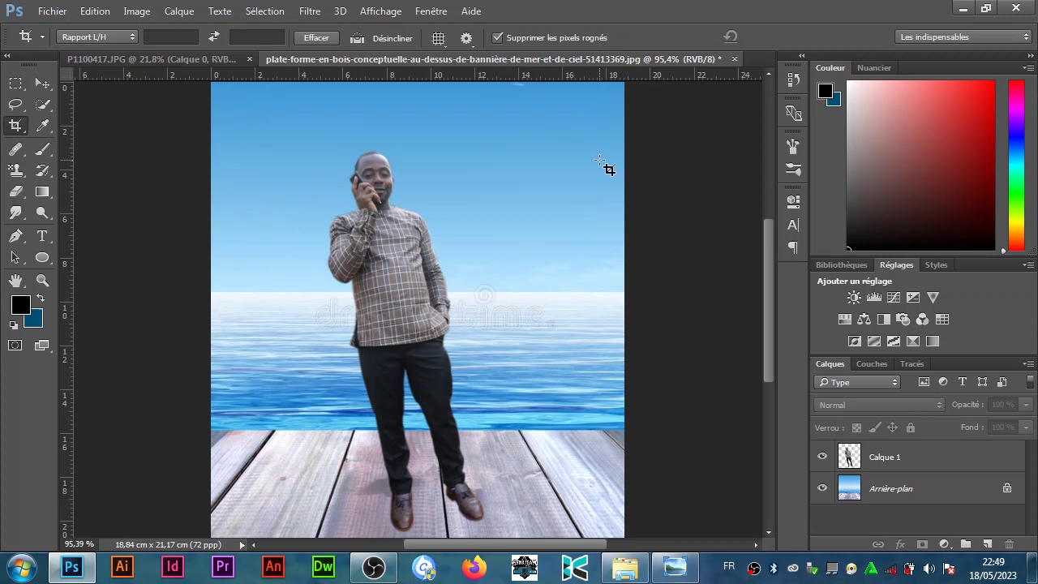
# Compare the original garden photo with the seaside composite, switch to the Move tool, and view the whole composite fitted to the screen
pyautogui.click(116, 63)
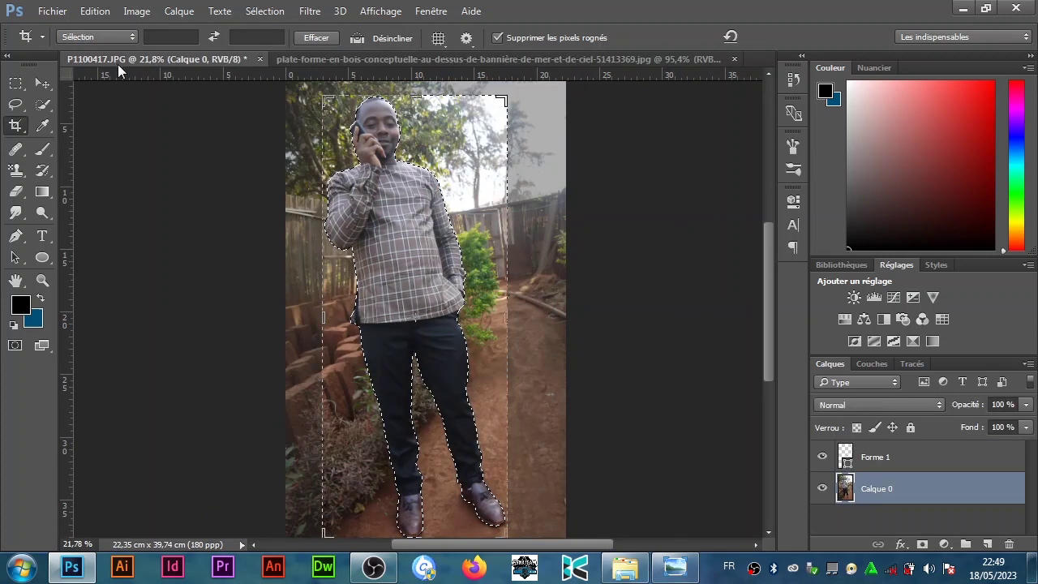
pyautogui.click(594, 60)
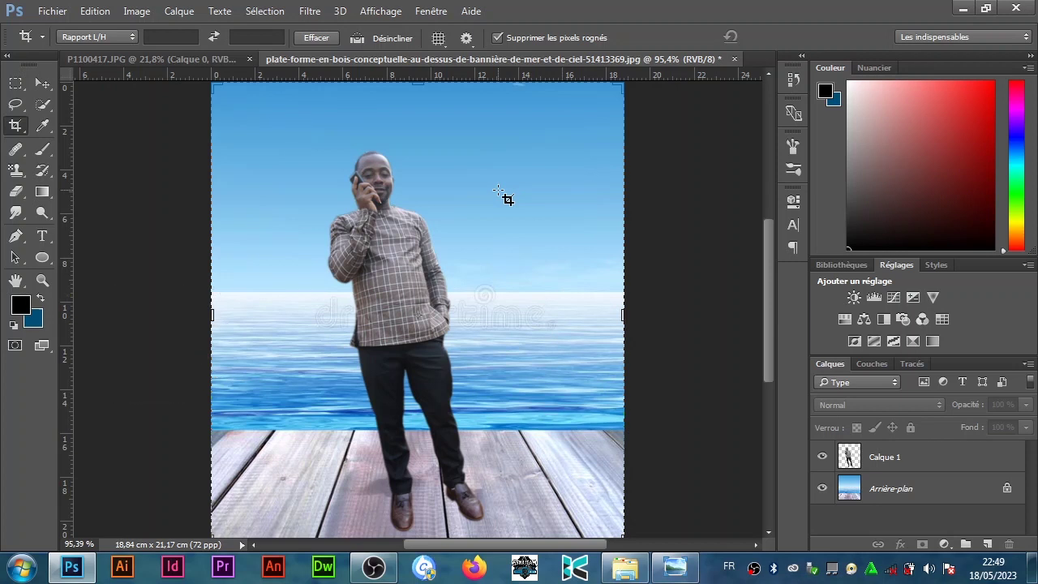
pyautogui.click(43, 85)
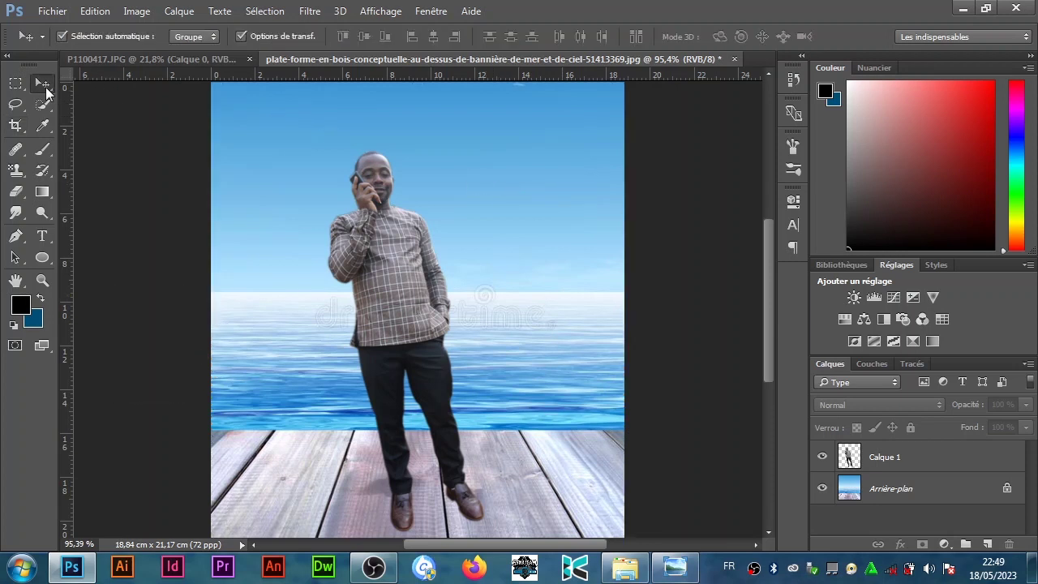
pyautogui.scroll(-4, 92, 150)
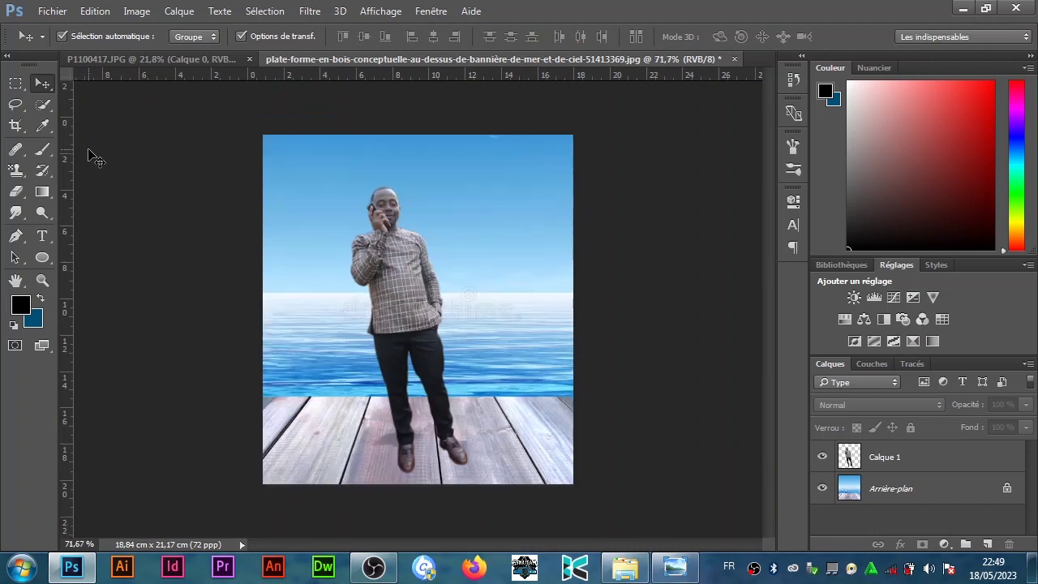
pyautogui.scroll(-1, 91, 153)
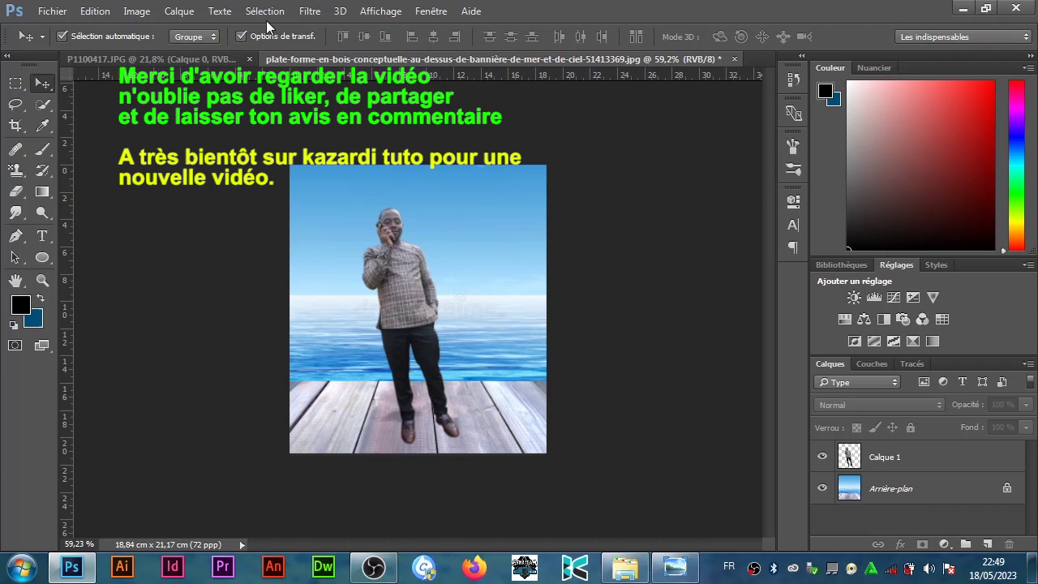
pyautogui.click(364, 13)
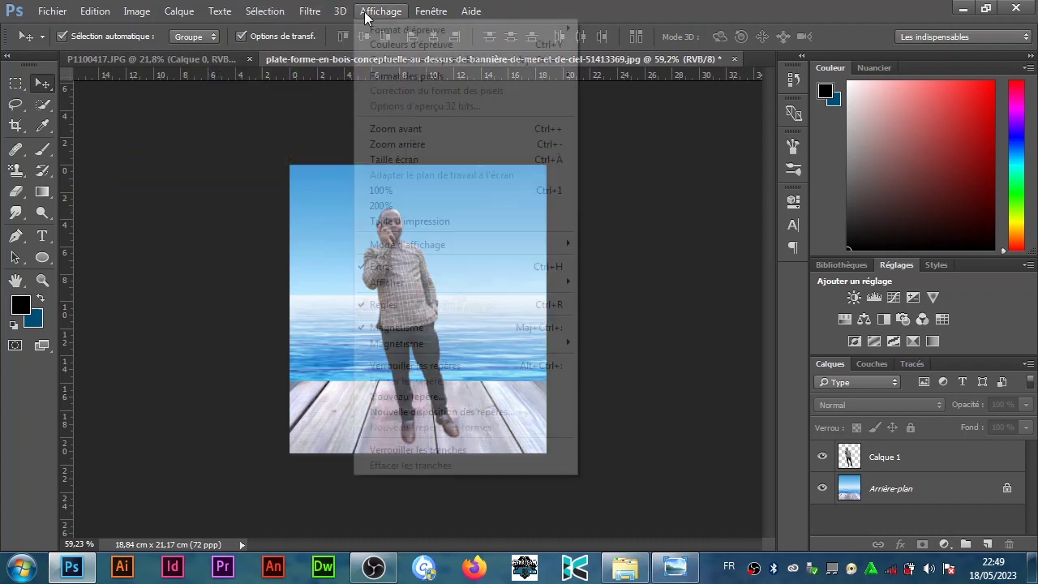
pyautogui.click(392, 159)
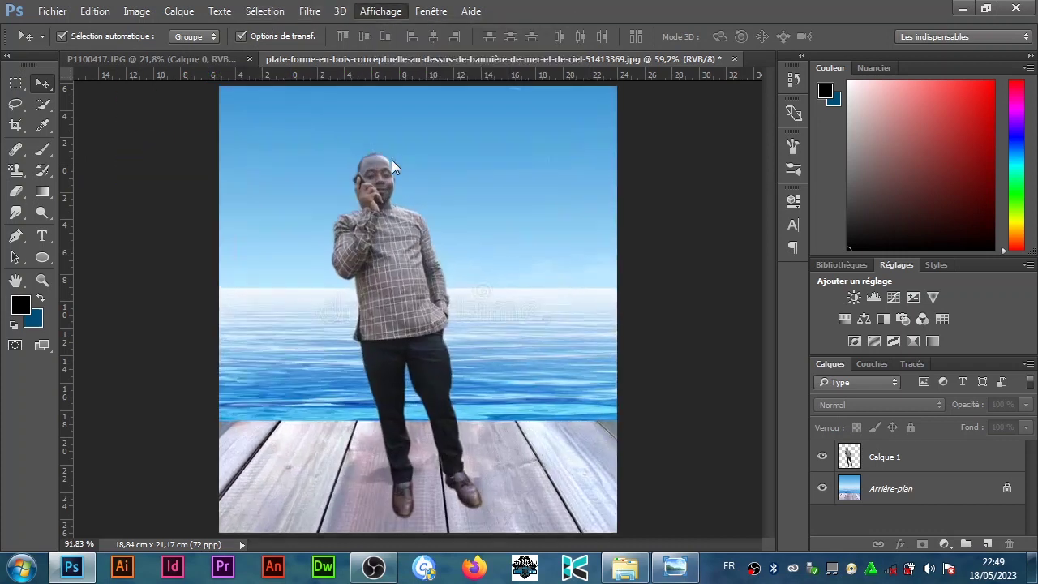